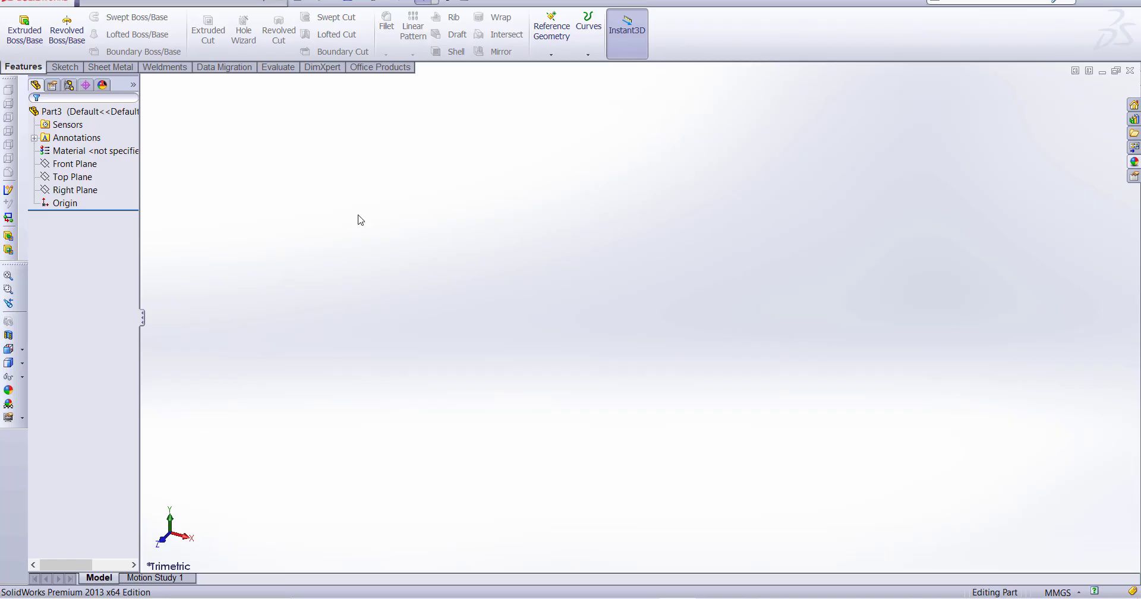
# Step: Show the Sketch tools and look at the Intersection Curve option under Convert Entities
pyautogui.click(59, 67)
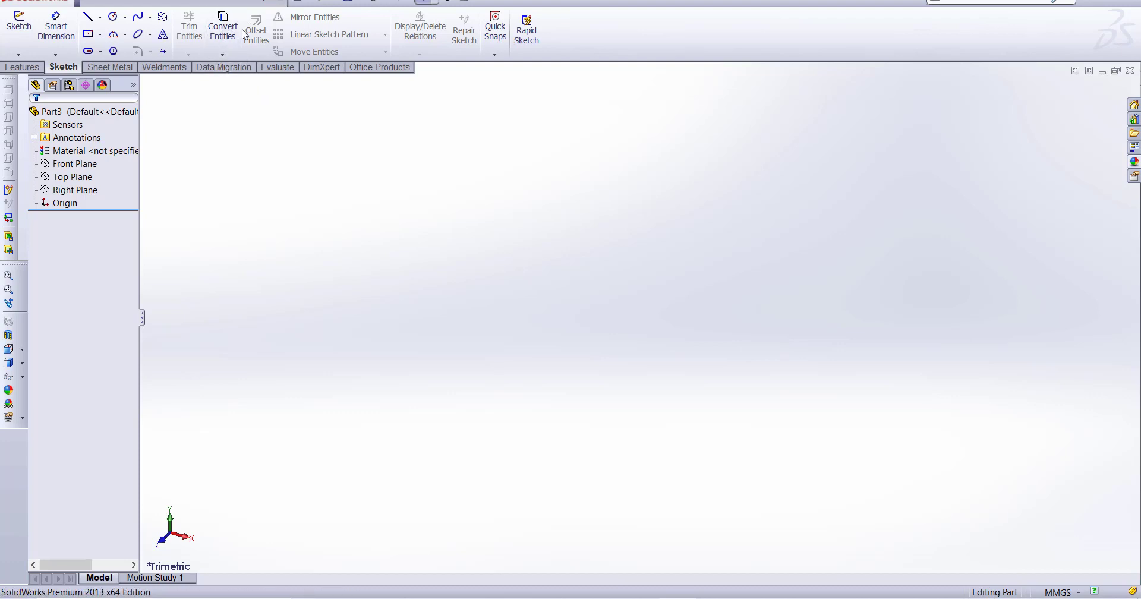
pyautogui.click(229, 56)
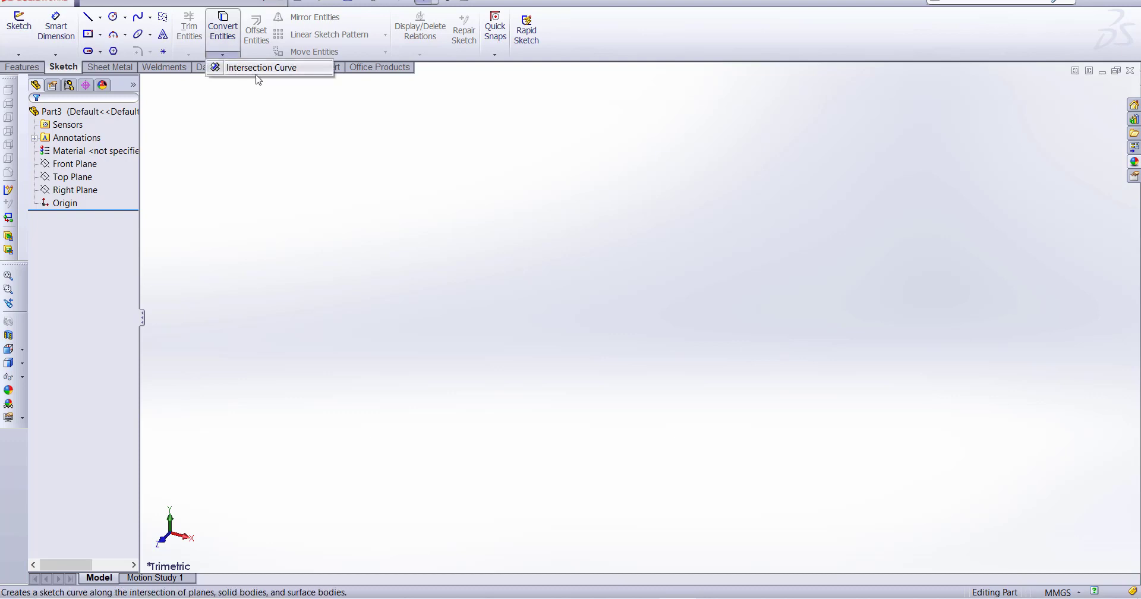
# Step: On the Front Plane, draw a first circle of size 128 centred on the origin
pyautogui.click(76, 164)
pyautogui.click(145, 151)
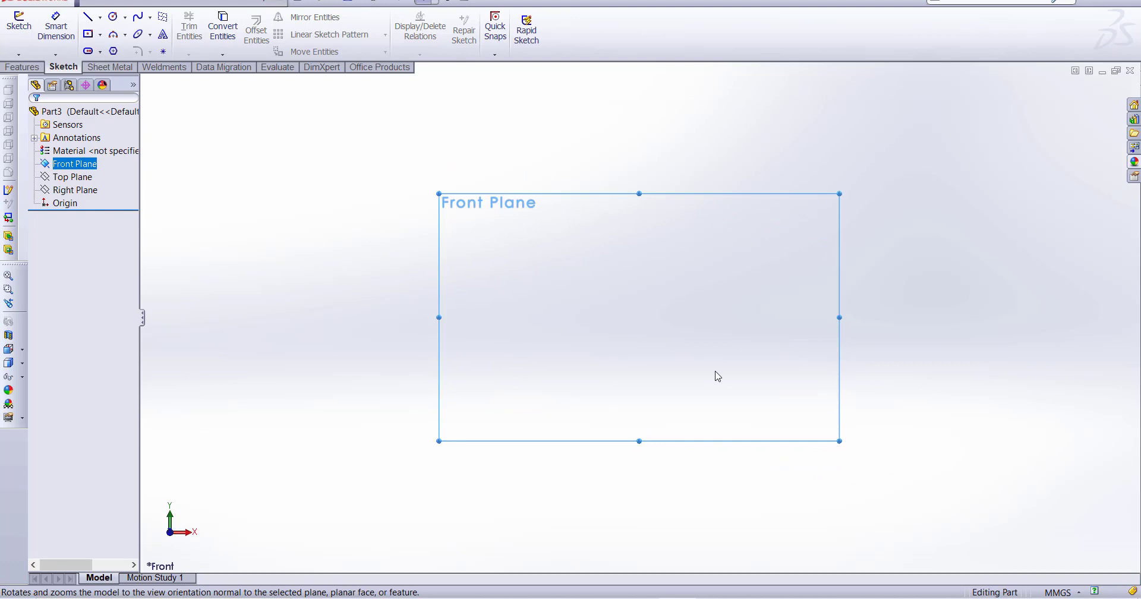
pyautogui.click(116, 19)
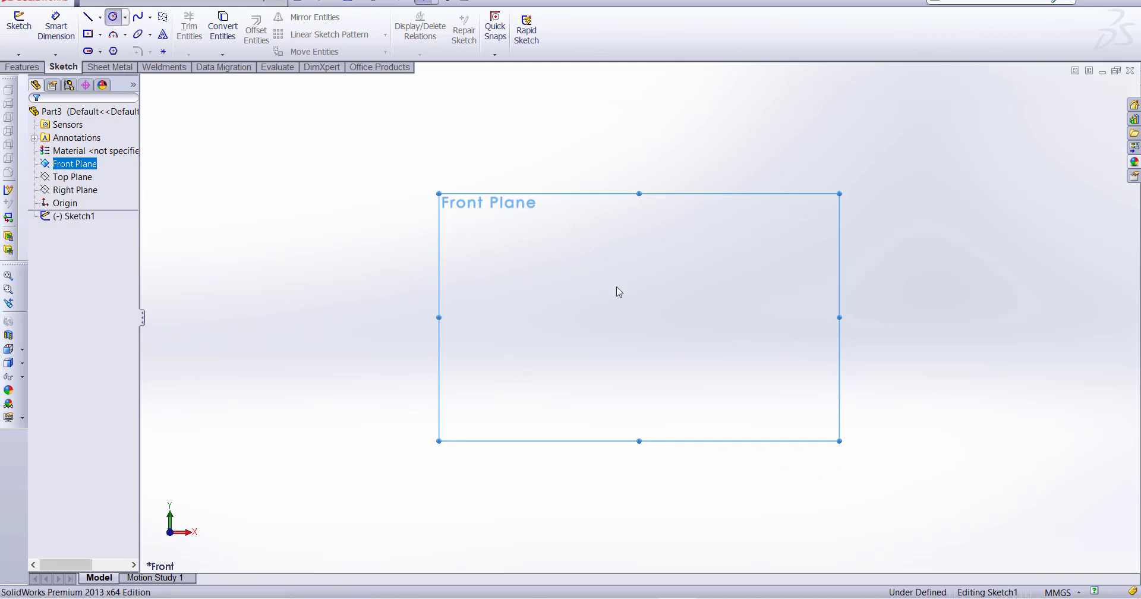
pyautogui.moveTo(639, 317); pyautogui.dragTo(695, 342)
pyautogui.write('128')
pyautogui.press('Return')
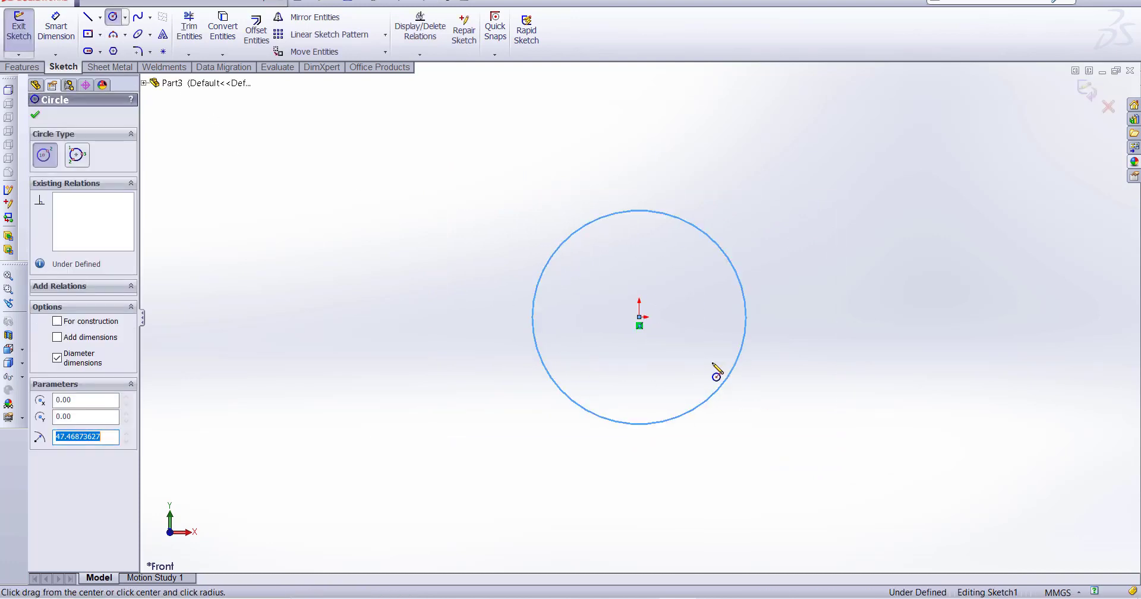
pyautogui.click(639, 317)
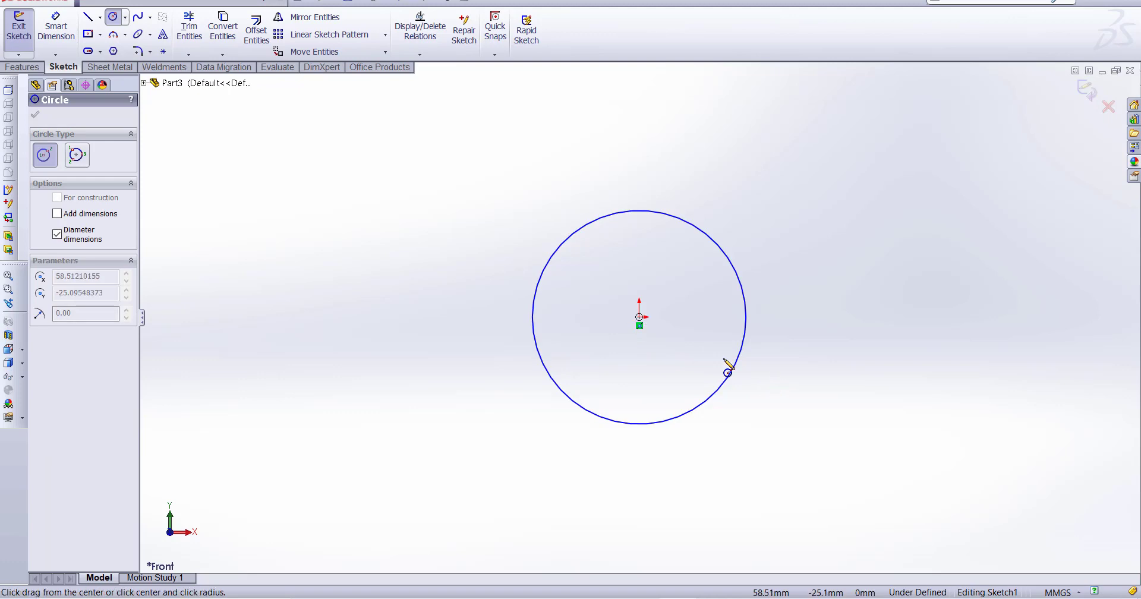
pyautogui.press('Escape')
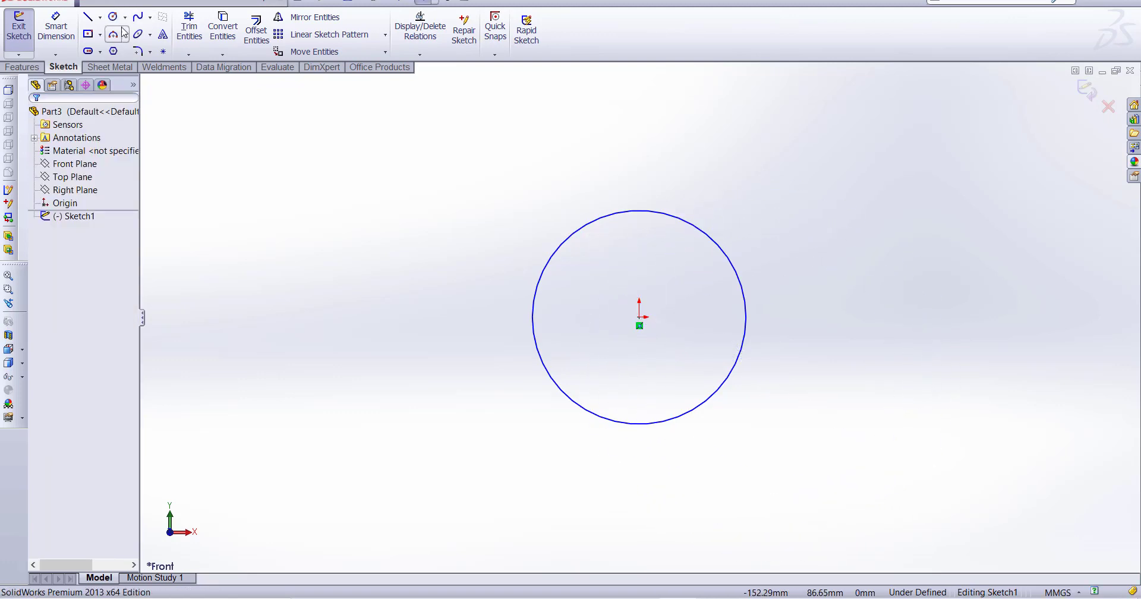
# Step: Draw a second, outer circle also centred on the origin
pyautogui.click(119, 21)
pyautogui.click(639, 318)
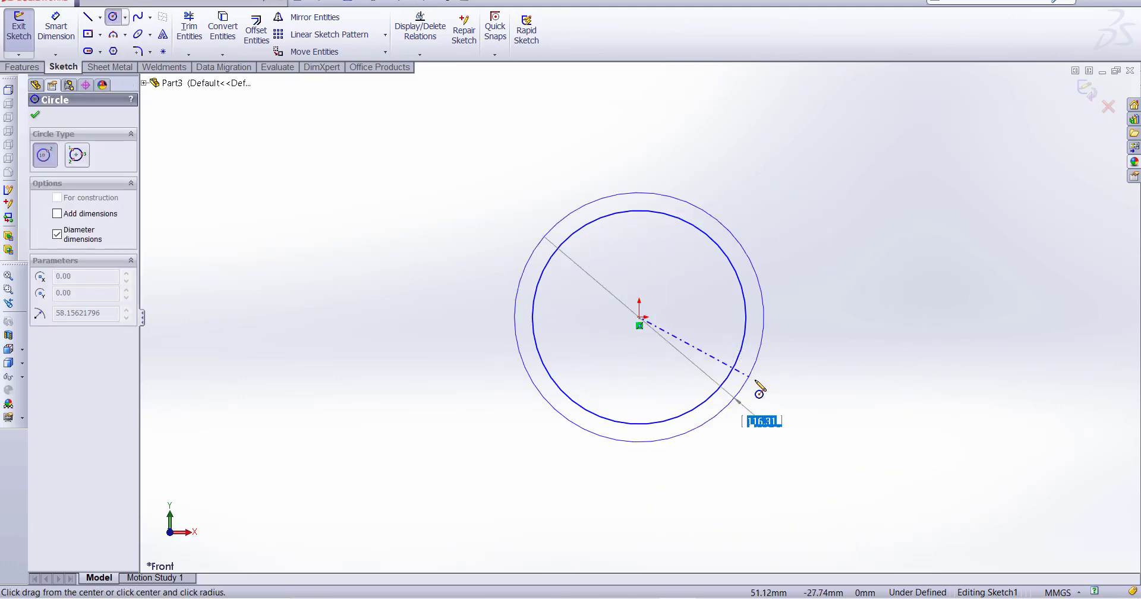
pyautogui.click(770, 393)
pyautogui.press('Escape')
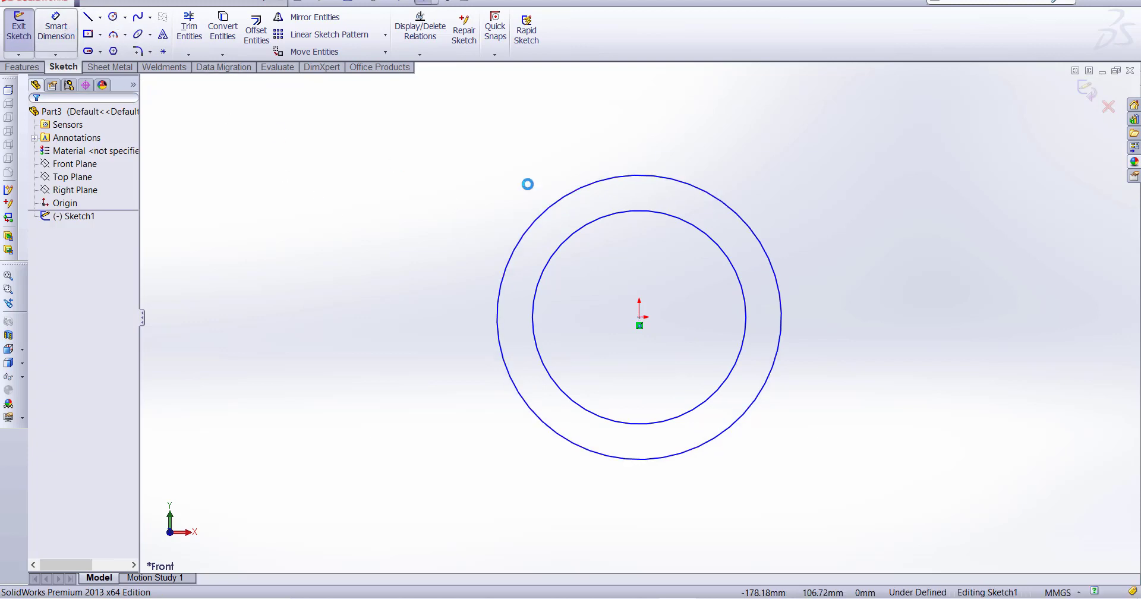
# Step: Dimension the outer circle's diameter to 100 mm
pyautogui.press('d')
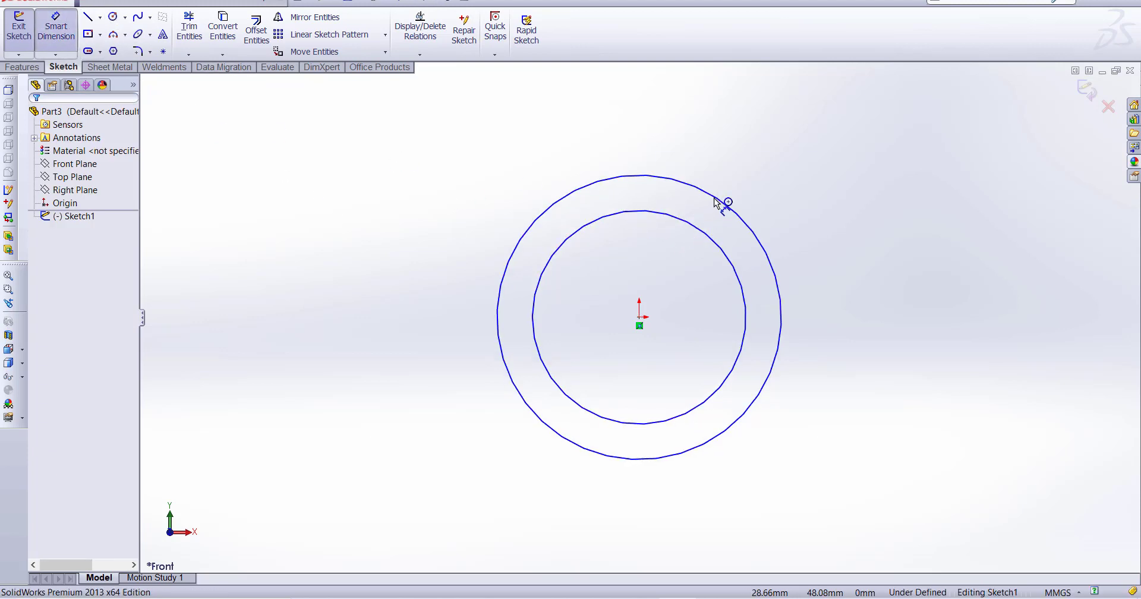
pyautogui.click(714, 198)
pyautogui.click(773, 173)
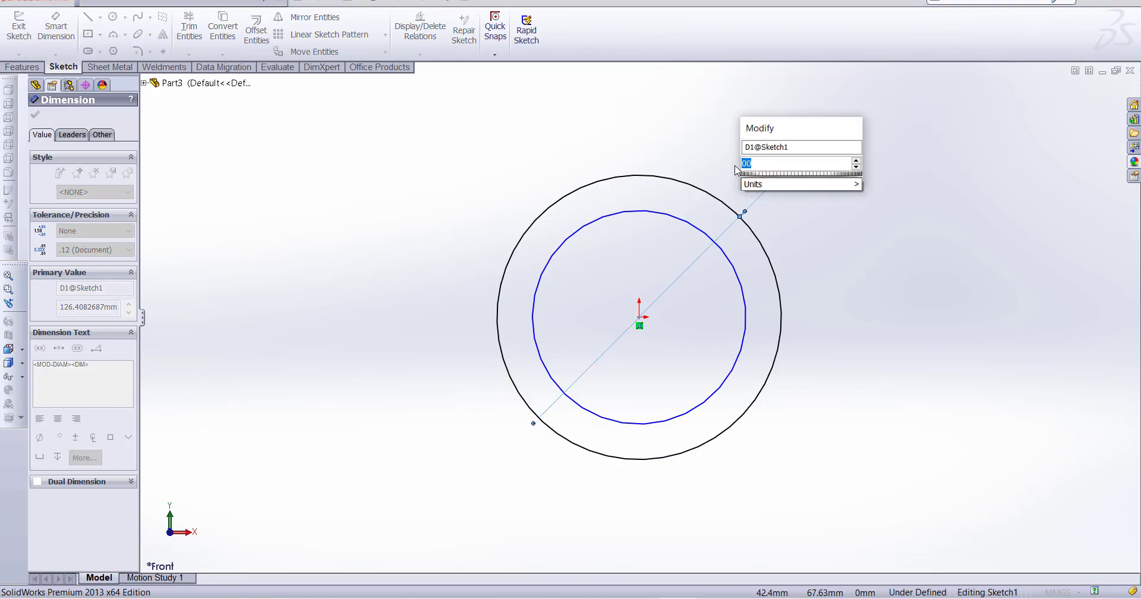
pyautogui.write('100')
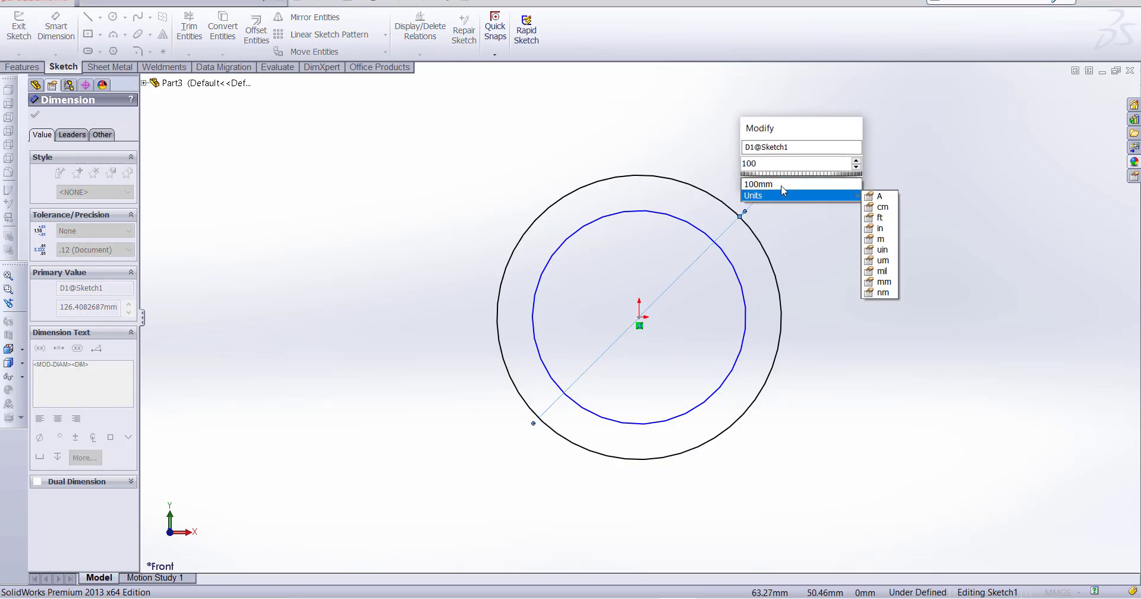
pyautogui.click(782, 185)
pyautogui.click(747, 180)
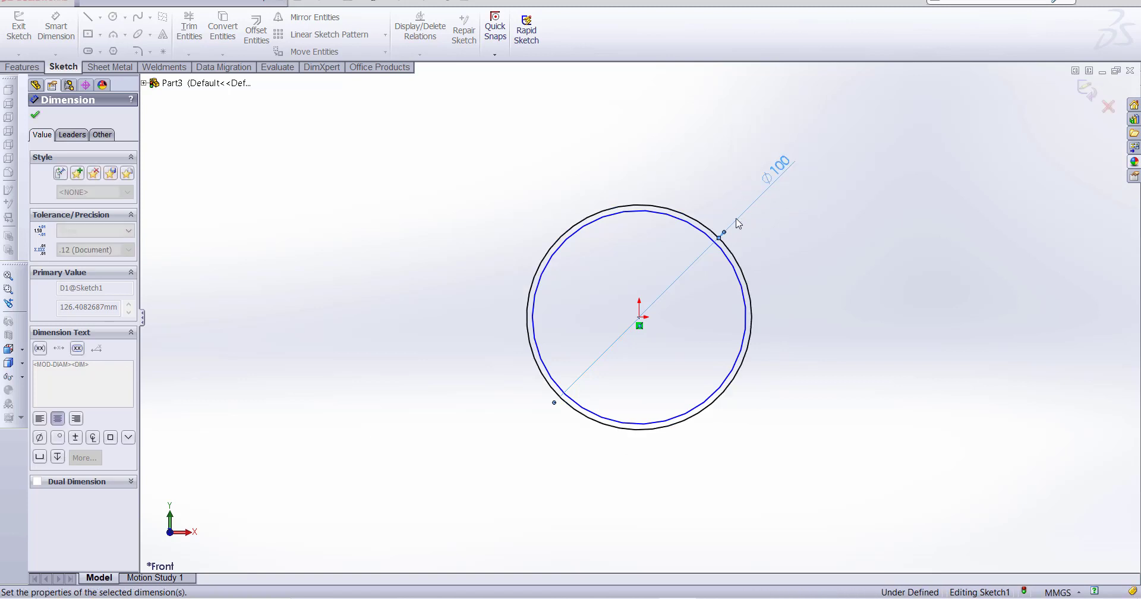
# Step: Set the inner circle's diameter to 70 mm and exit the sketch
pyautogui.click(700, 213)
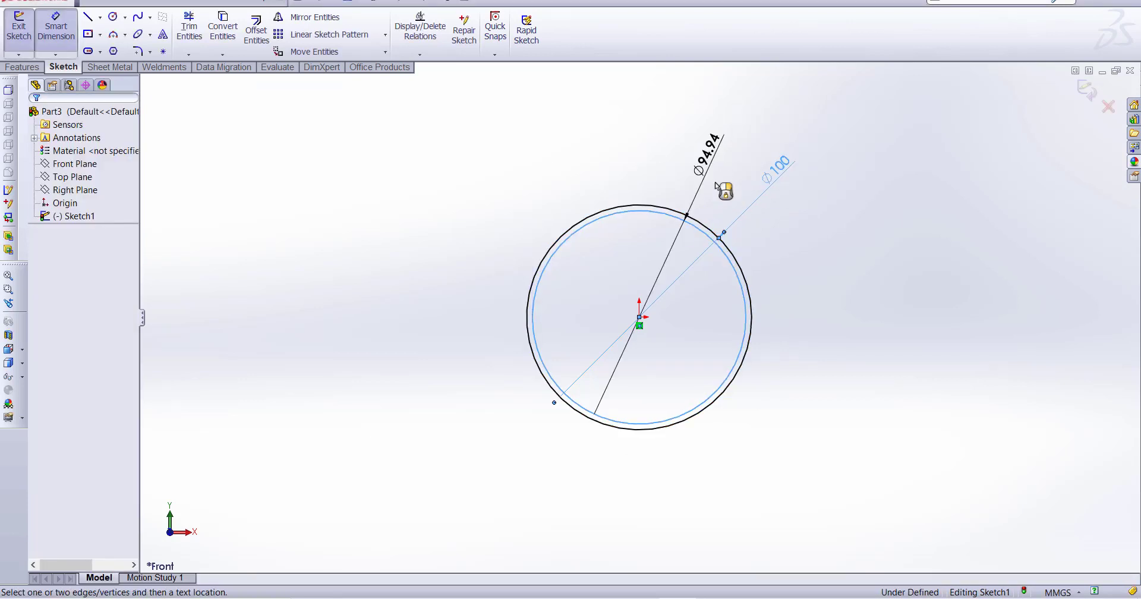
pyautogui.click(724, 185)
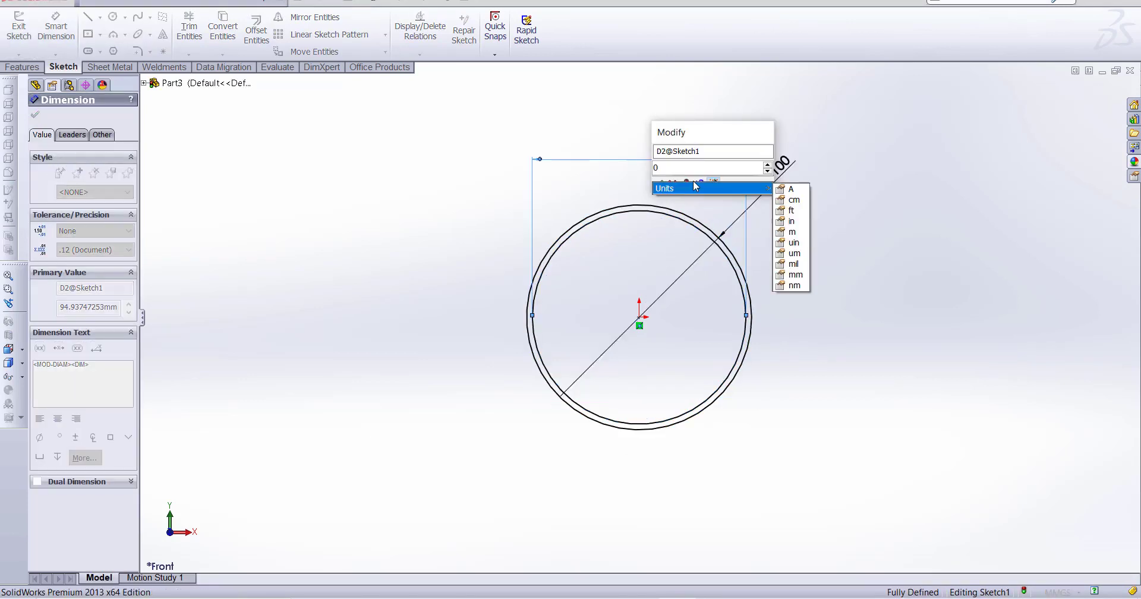
pyautogui.press('BackSpace')
pyautogui.write('70')
pyautogui.press('Return')
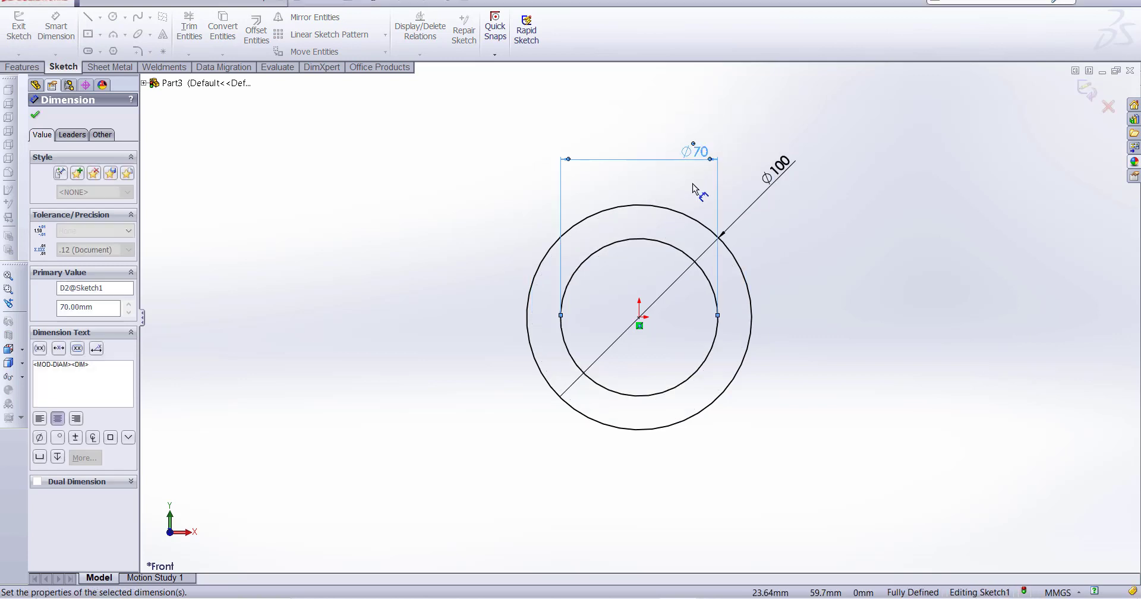
pyautogui.click(1096, 92)
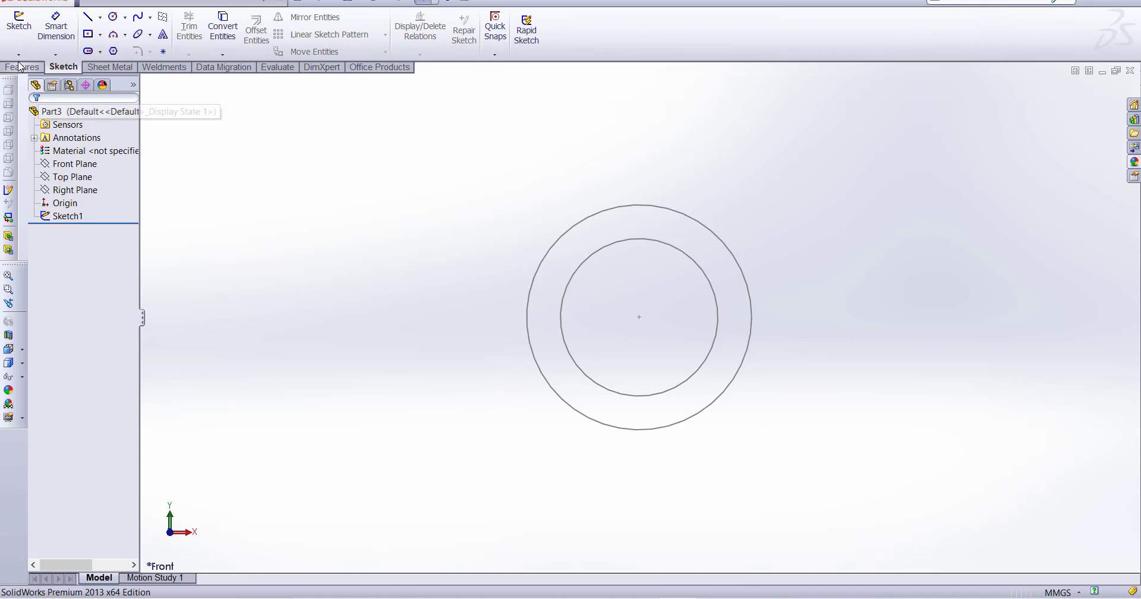
# Step: Extrude Sketch1 to 50 mm depth, deleting the full-disc contour so only the ring forms a tube
pyautogui.click(20, 66)
pyautogui.click(25, 27)
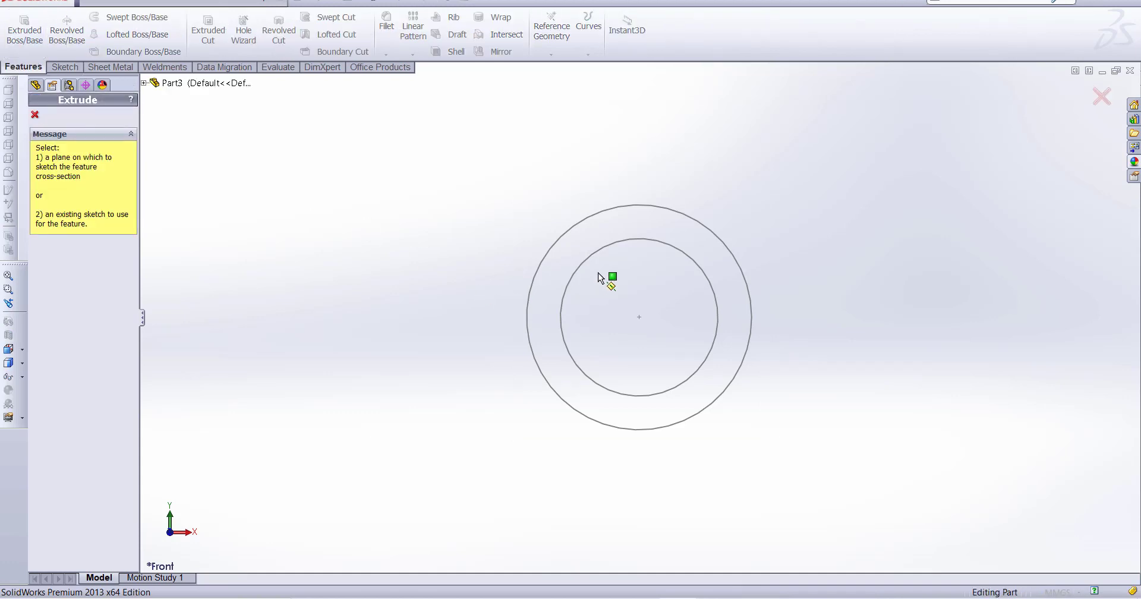
pyautogui.click(610, 251)
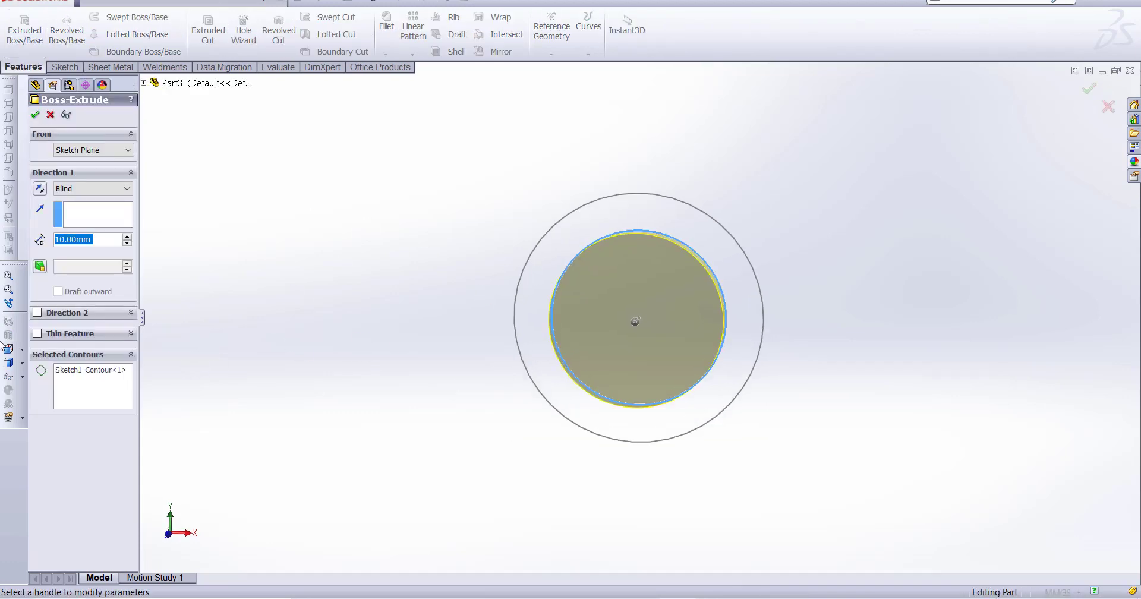
pyautogui.rightClick(101, 375)
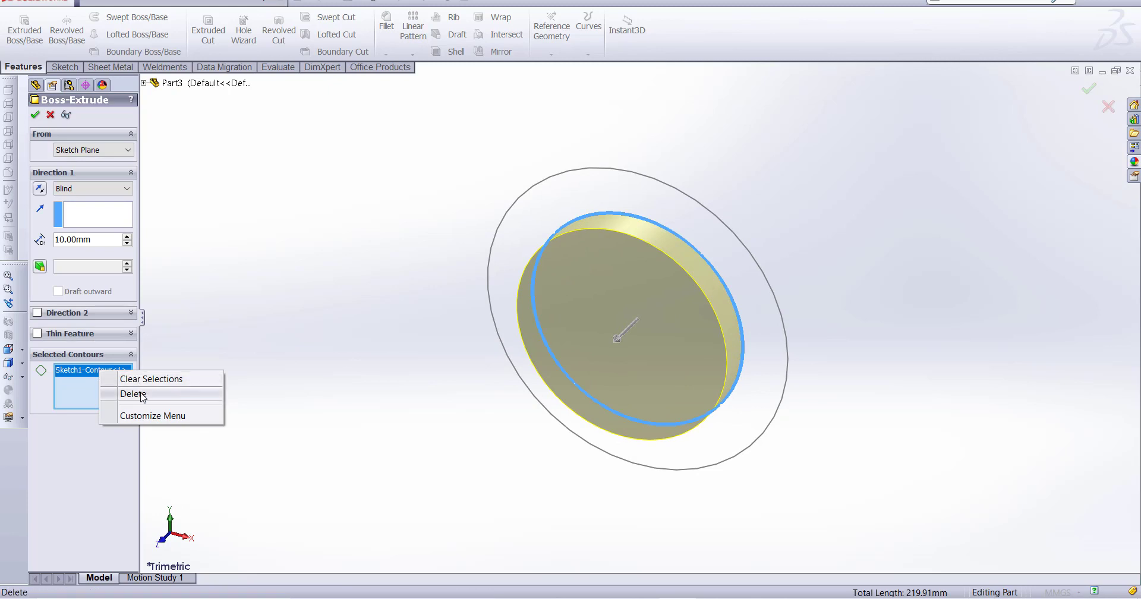
pyautogui.click(118, 393)
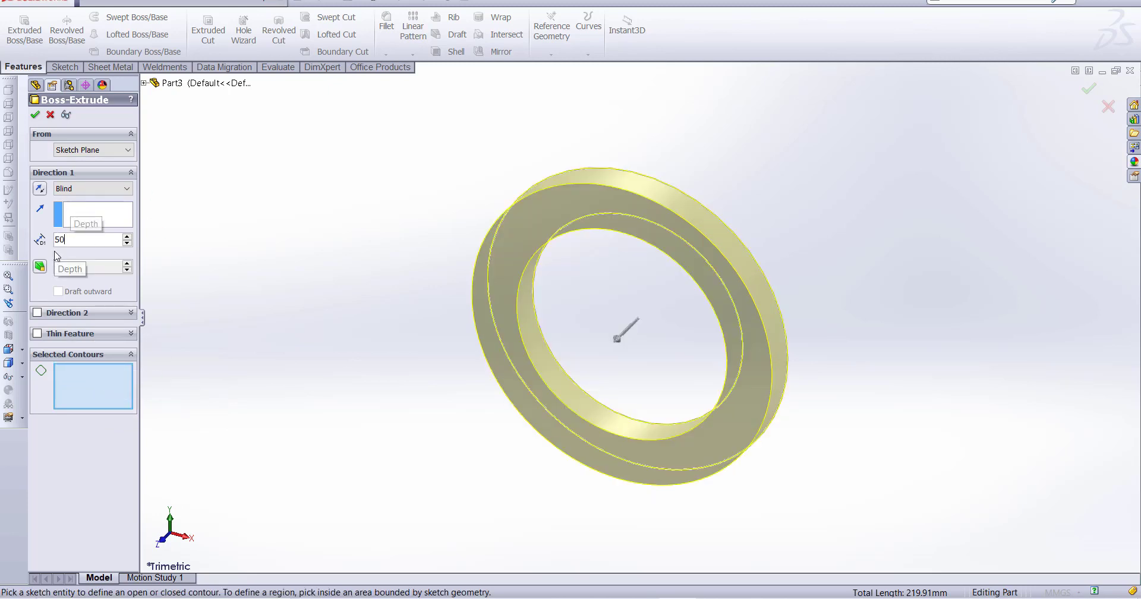
pyautogui.write('50')
pyautogui.press('Return')
pyautogui.click(35, 115)
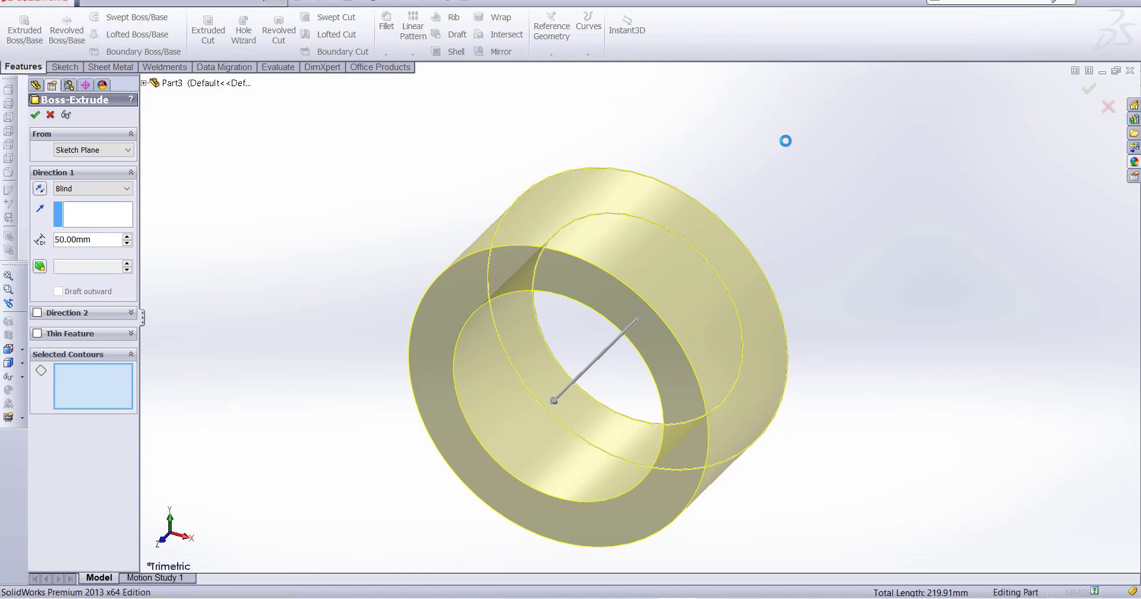
# Step: Create reference plane Plane1 offset 10 mm from the Front Plane
pyautogui.scroll(2, 754, 268)
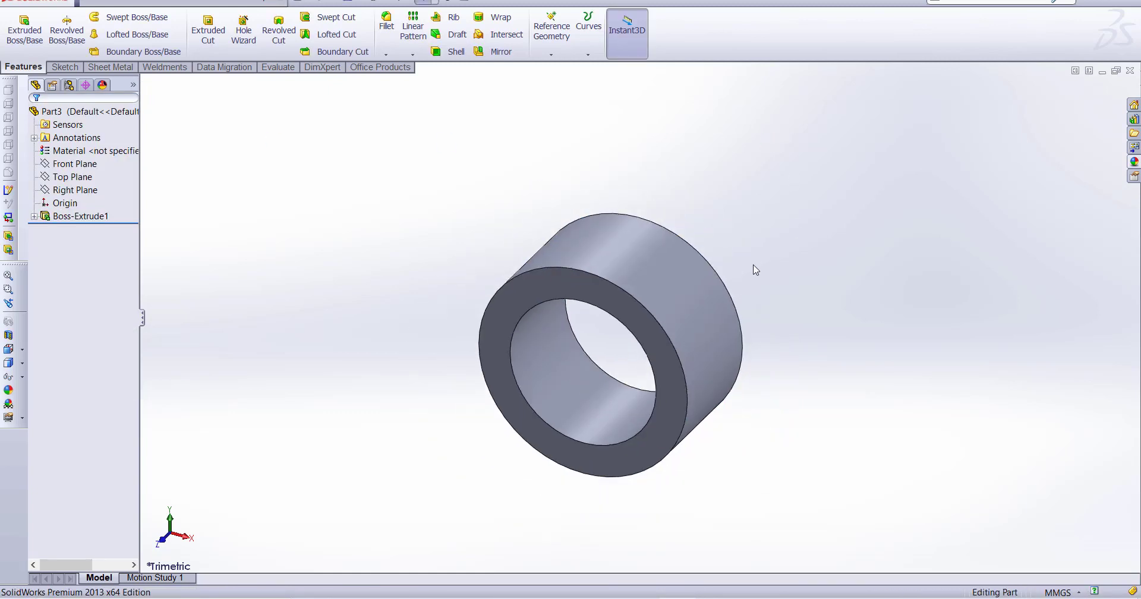
pyautogui.moveTo(754, 267)
pyautogui.mouseDown(button='middle')
pyautogui.moveTo(903, 223)
pyautogui.moveTo(841, 227)
pyautogui.moveTo(836, 248)
pyautogui.mouseUp(button='middle')
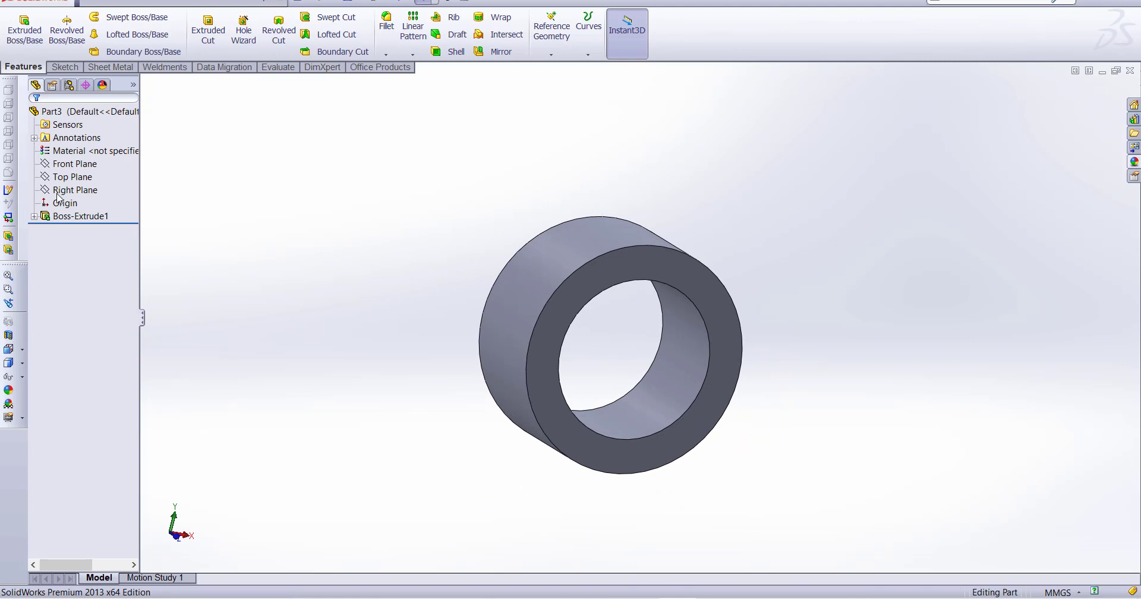
pyautogui.click(74, 164)
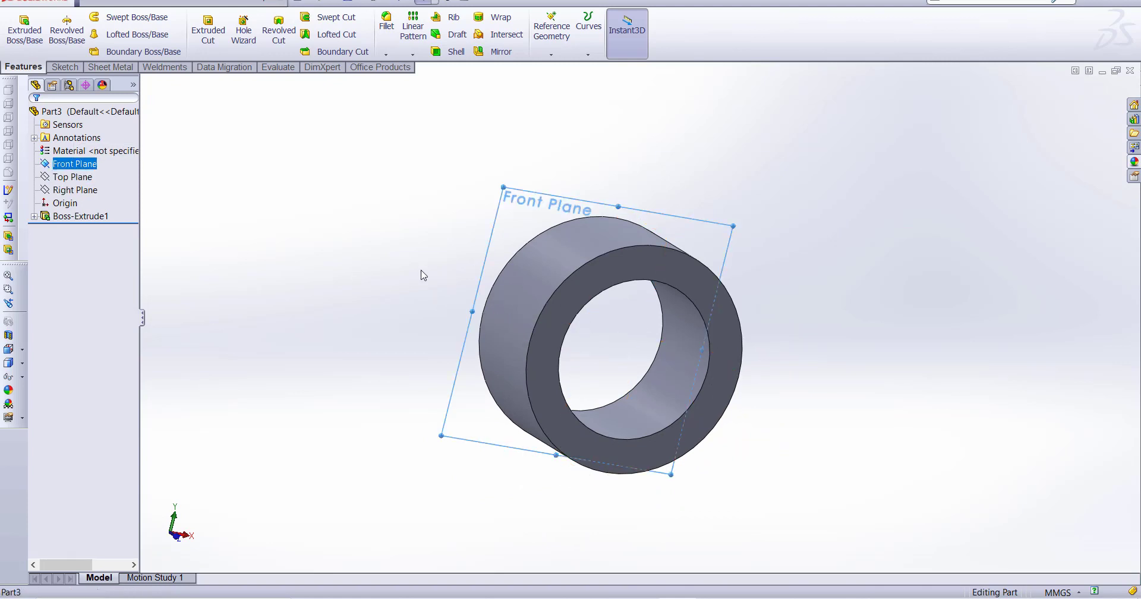
pyautogui.moveTo(422, 276); pyautogui.dragTo(543, 360, button='middle')
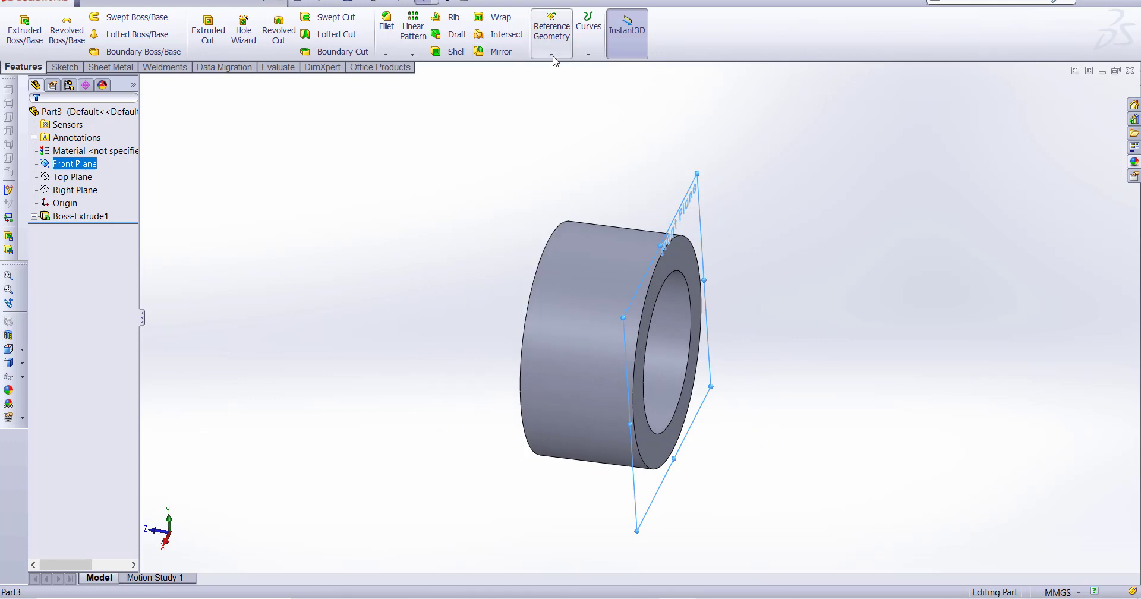
pyautogui.click(552, 56)
pyautogui.click(562, 70)
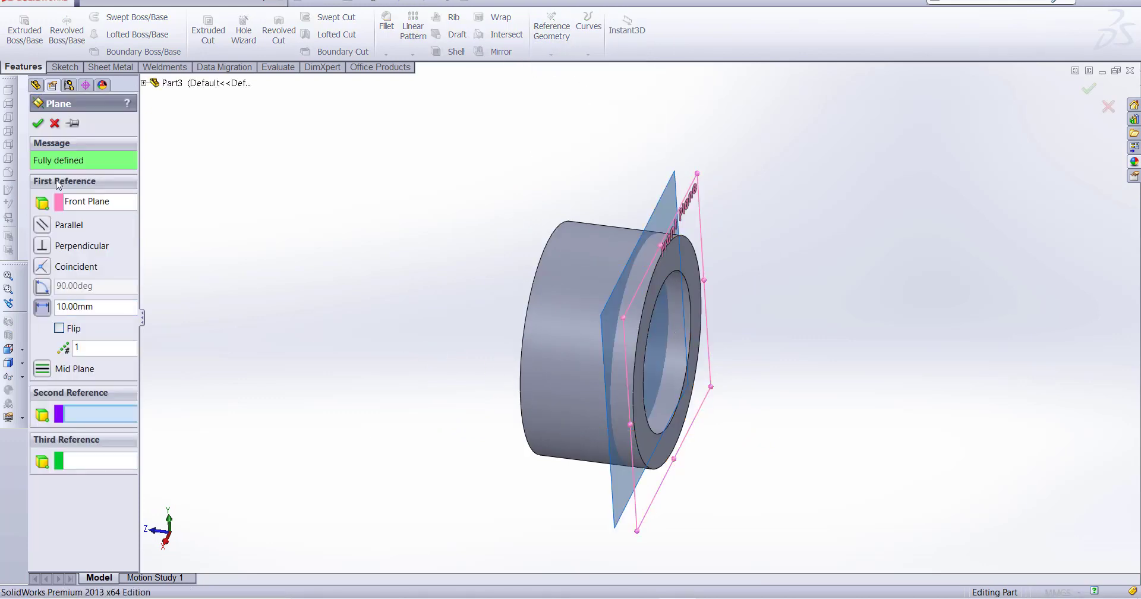
pyautogui.click(38, 124)
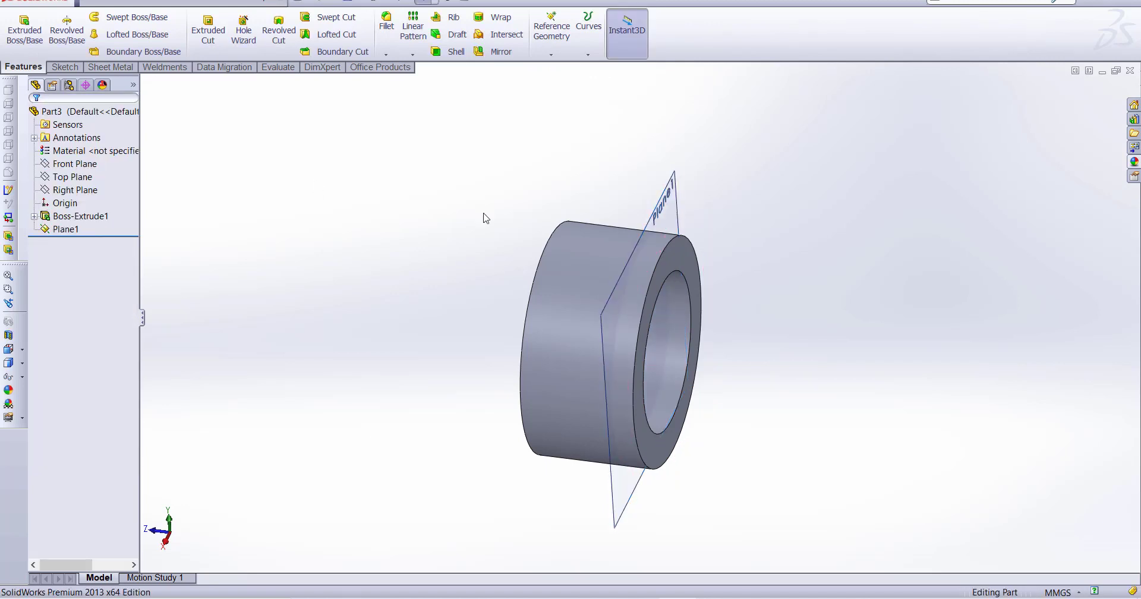
# Step: Start Sketch2 on Plane1 and convert the tube's outer circular edge into a 100 mm circle
pyautogui.click(66, 66)
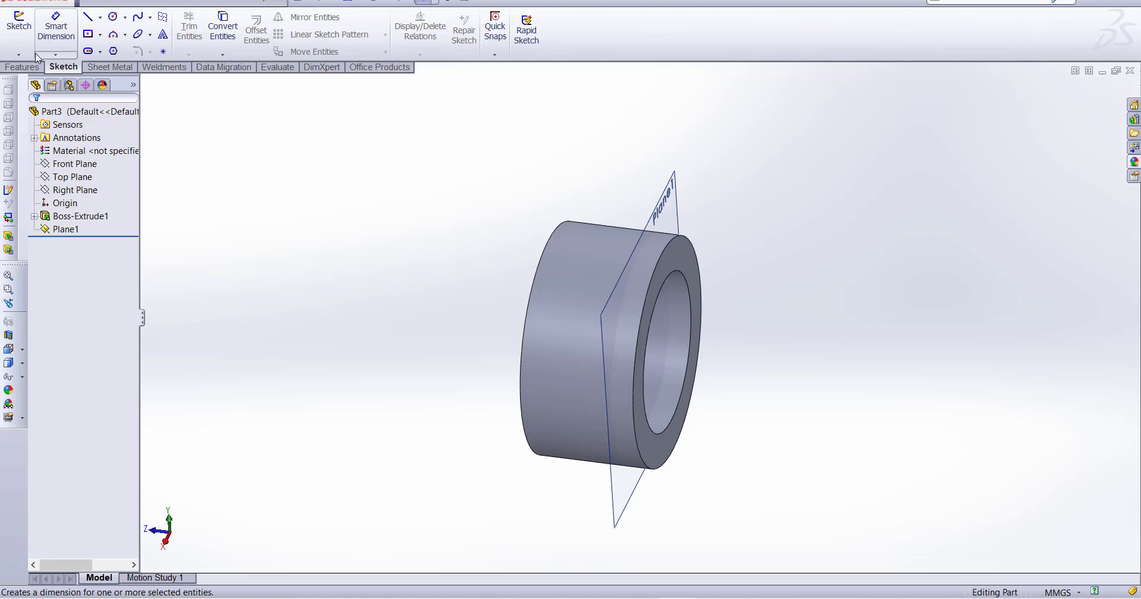
pyautogui.click(66, 229)
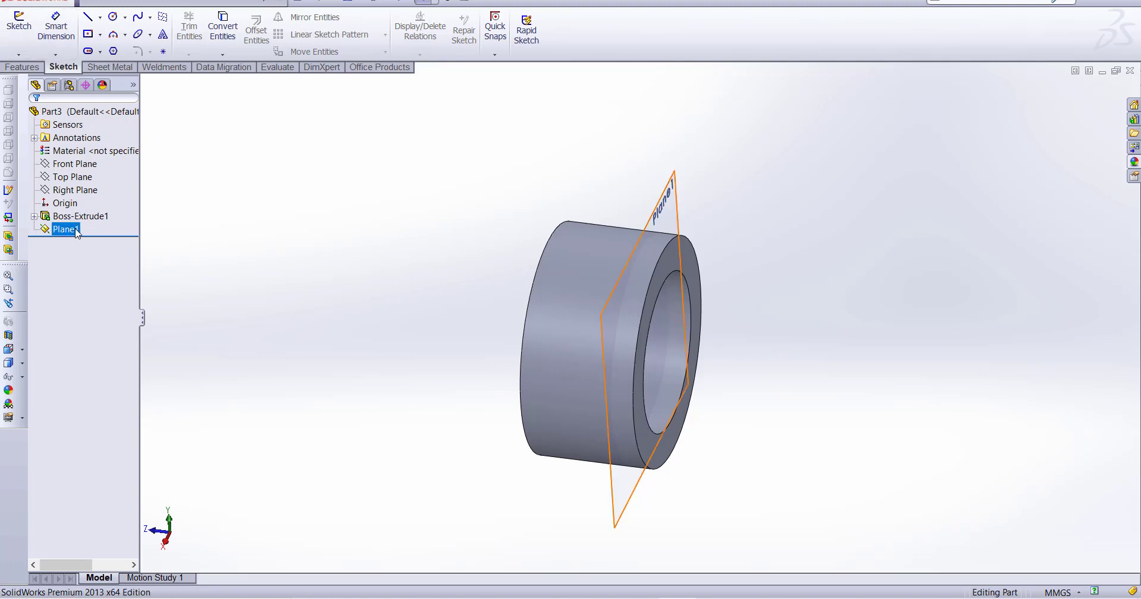
pyautogui.click(22, 28)
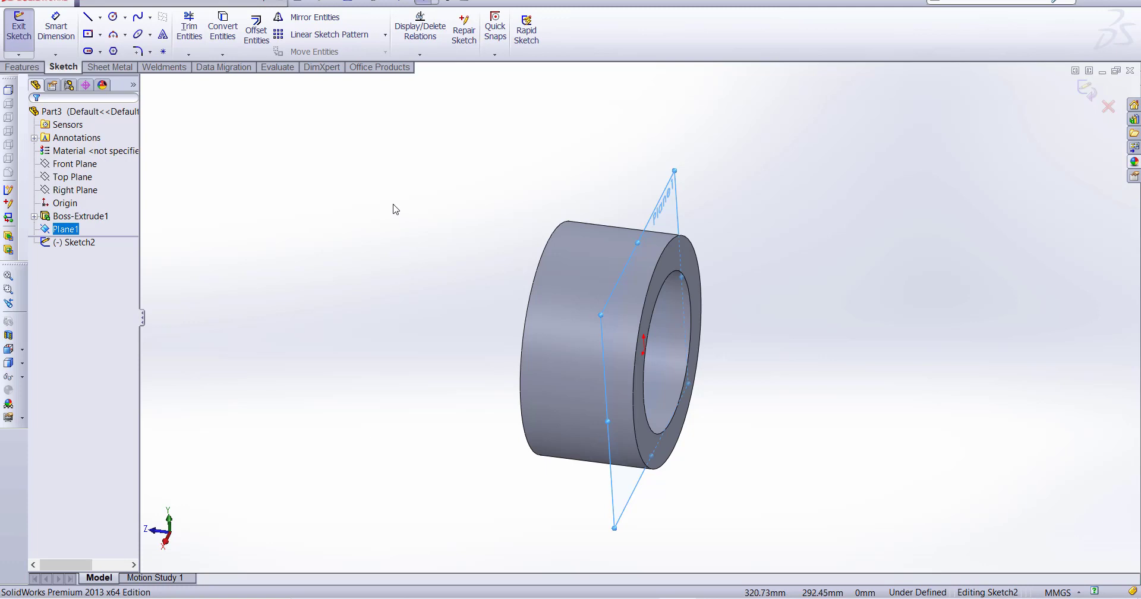
pyautogui.click(223, 27)
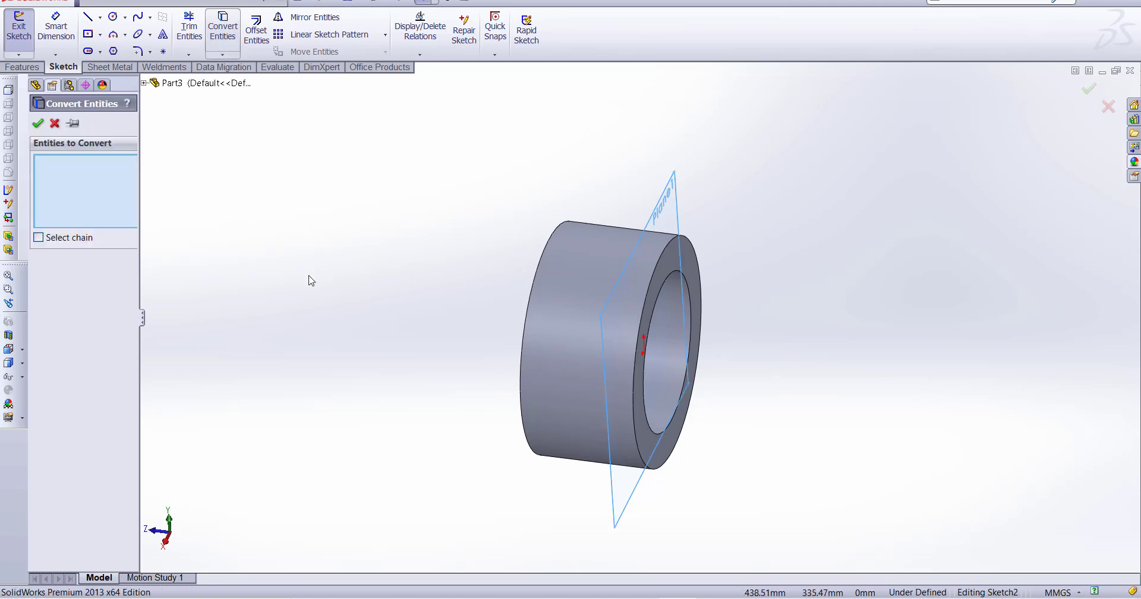
pyautogui.click(664, 256)
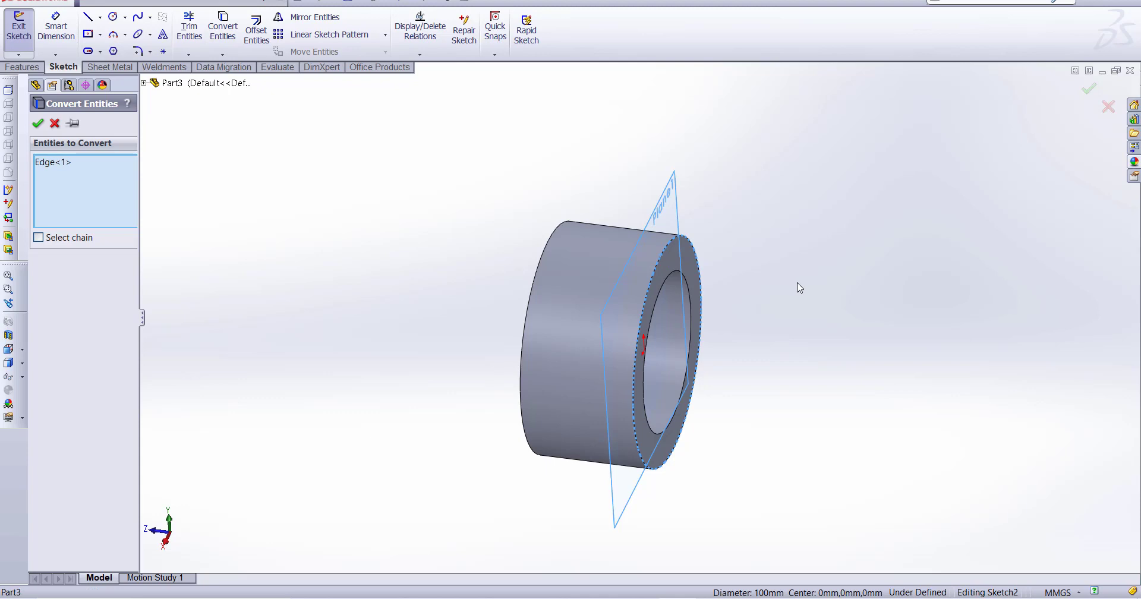
pyautogui.click(38, 124)
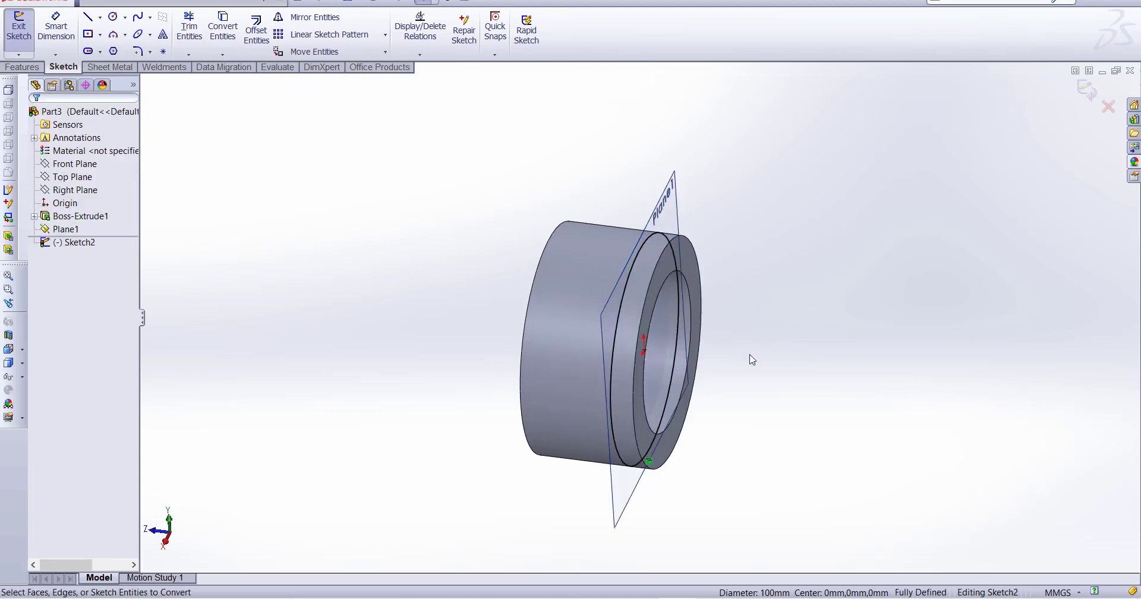
# Step: Face Sketch2 squarely and draw three connected lines from the circle's top point left, down, and back to its bottom
pyautogui.moveTo(752, 359); pyautogui.dragTo(737, 470, button='middle')
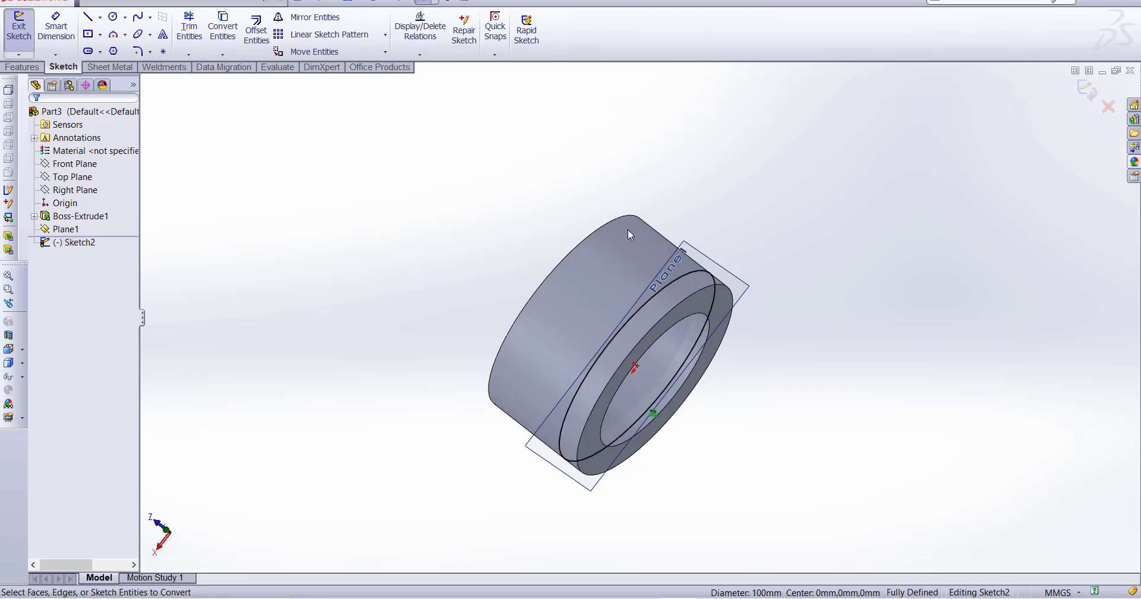
pyautogui.rightClick(73, 242)
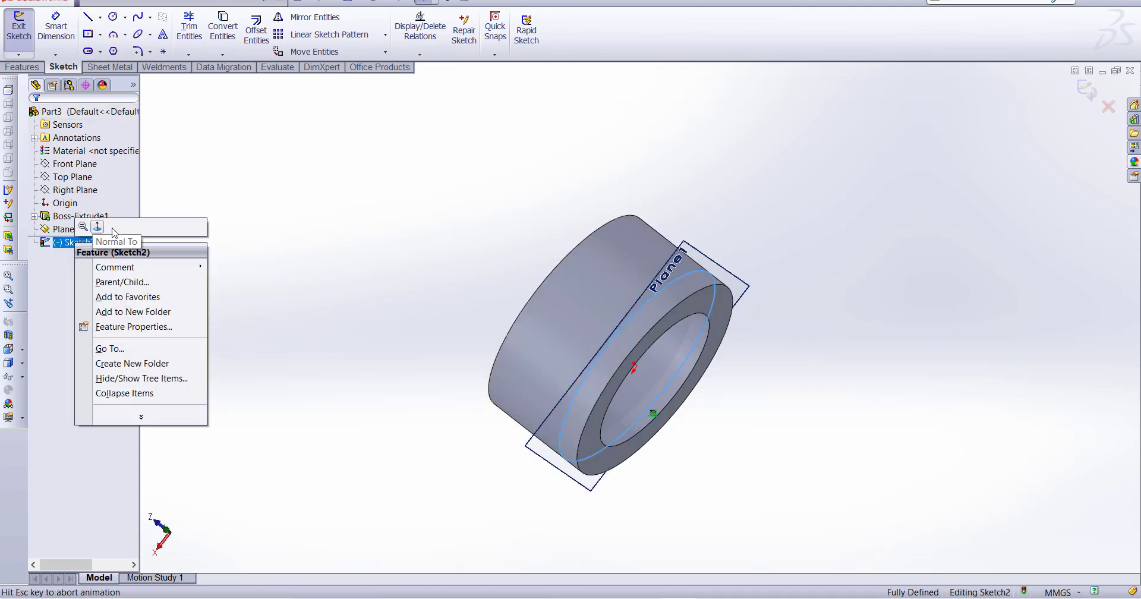
pyautogui.click(112, 229)
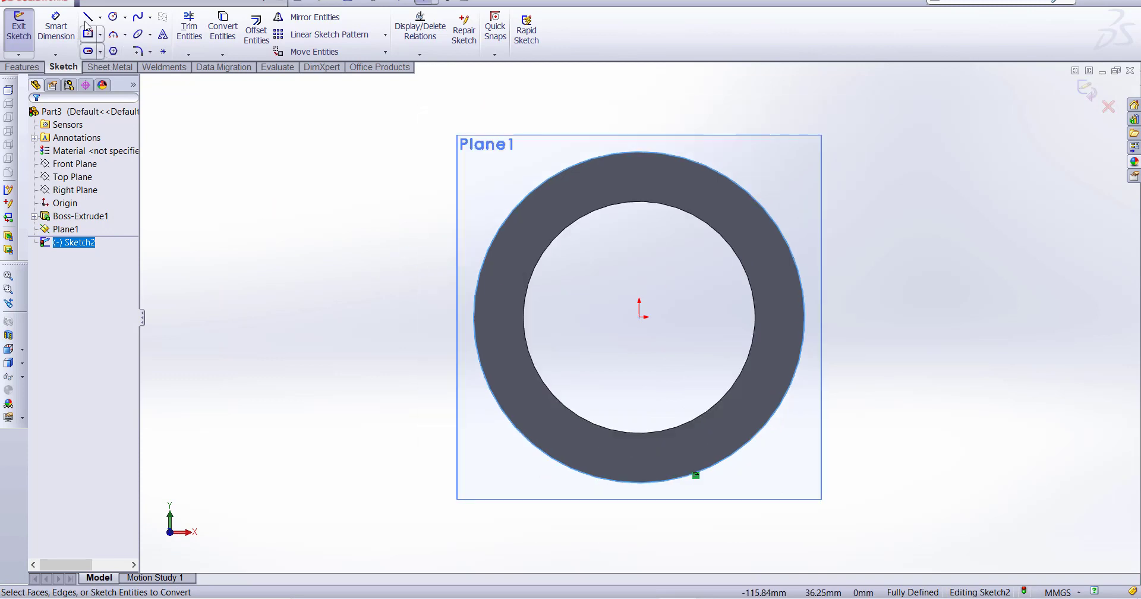
pyautogui.click(91, 22)
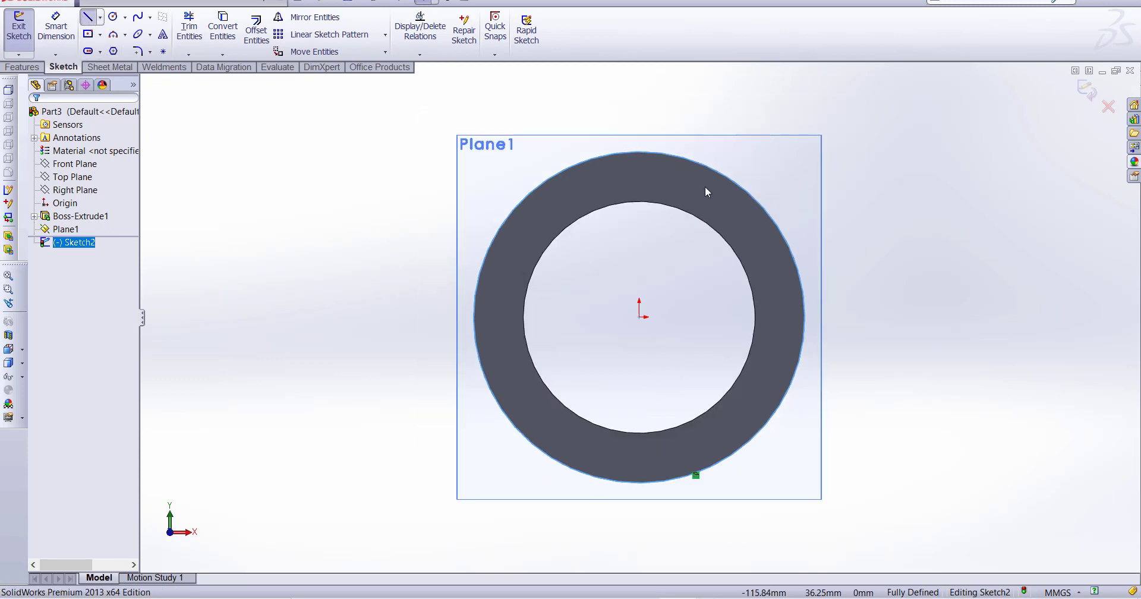
pyautogui.click(639, 152)
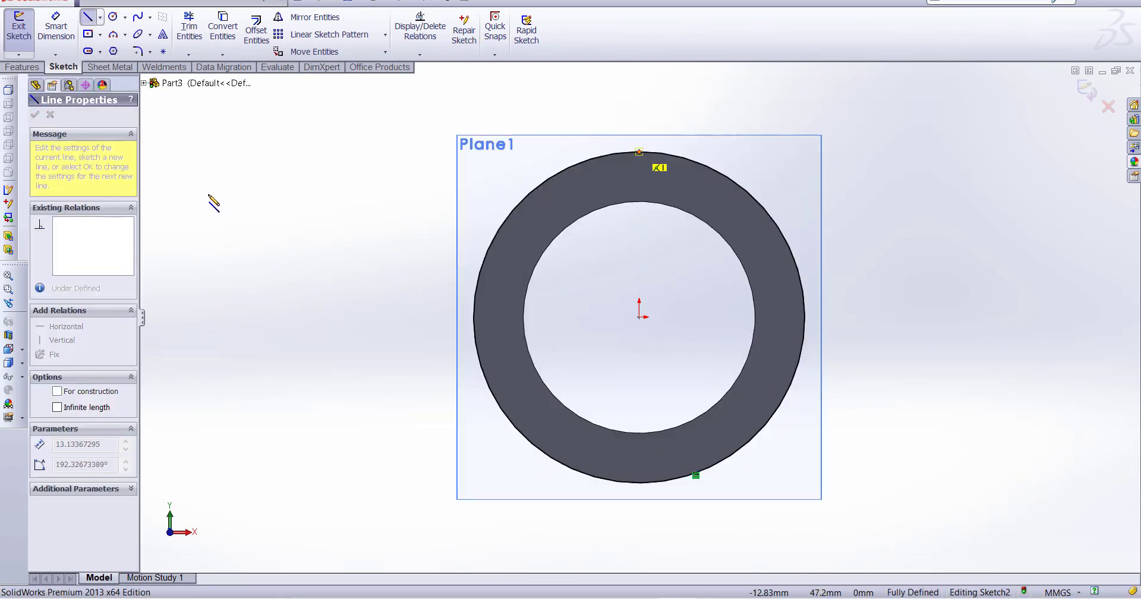
pyautogui.click(223, 152)
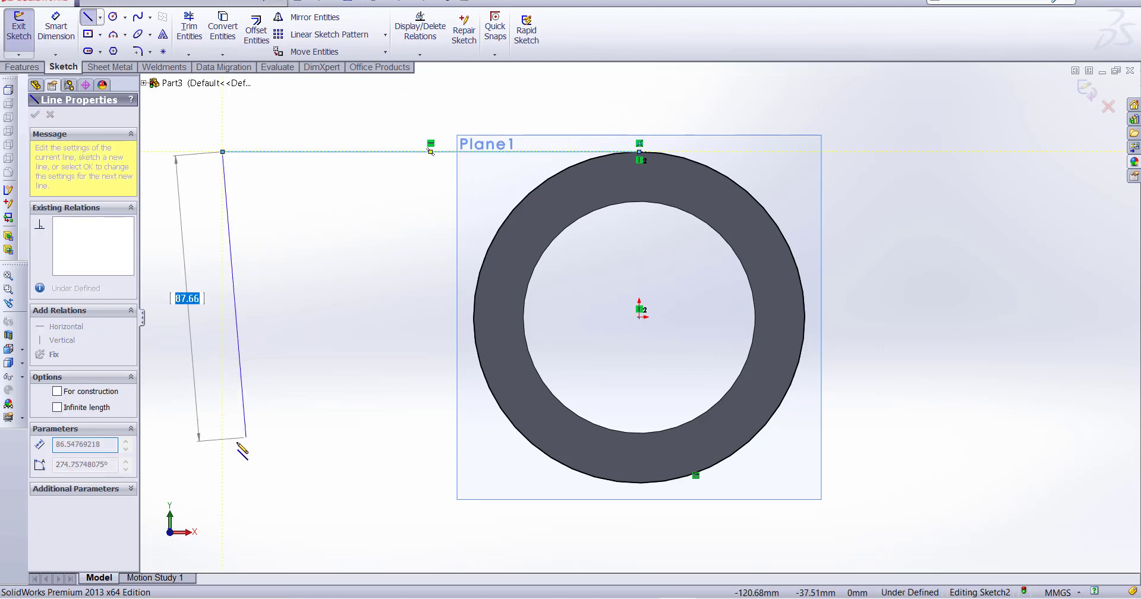
pyautogui.click(223, 487)
pyautogui.click(639, 483)
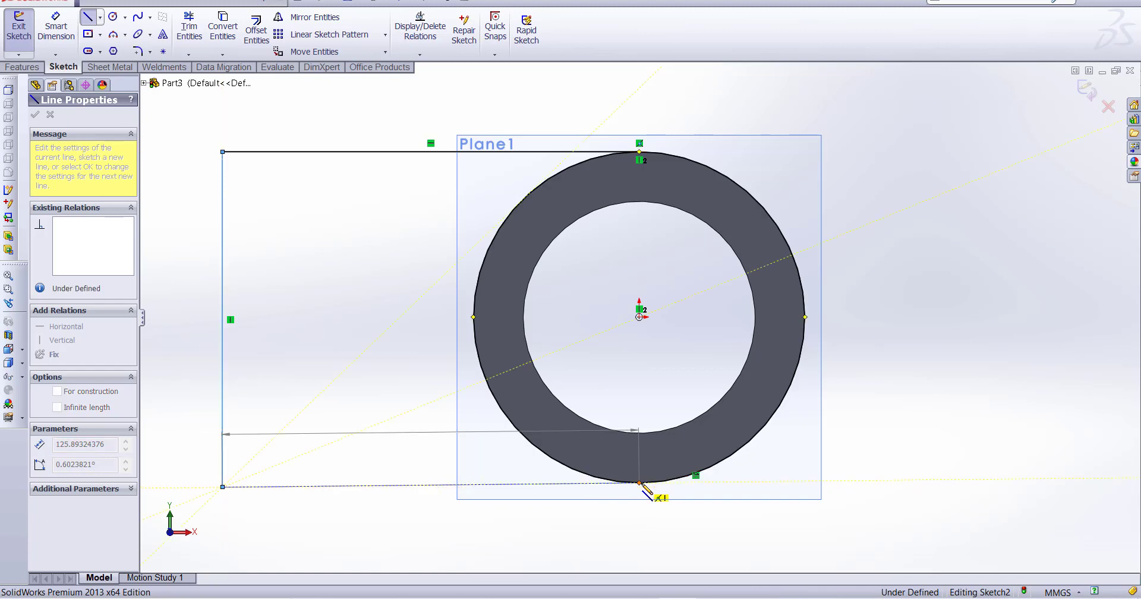
pyautogui.press('Escape')
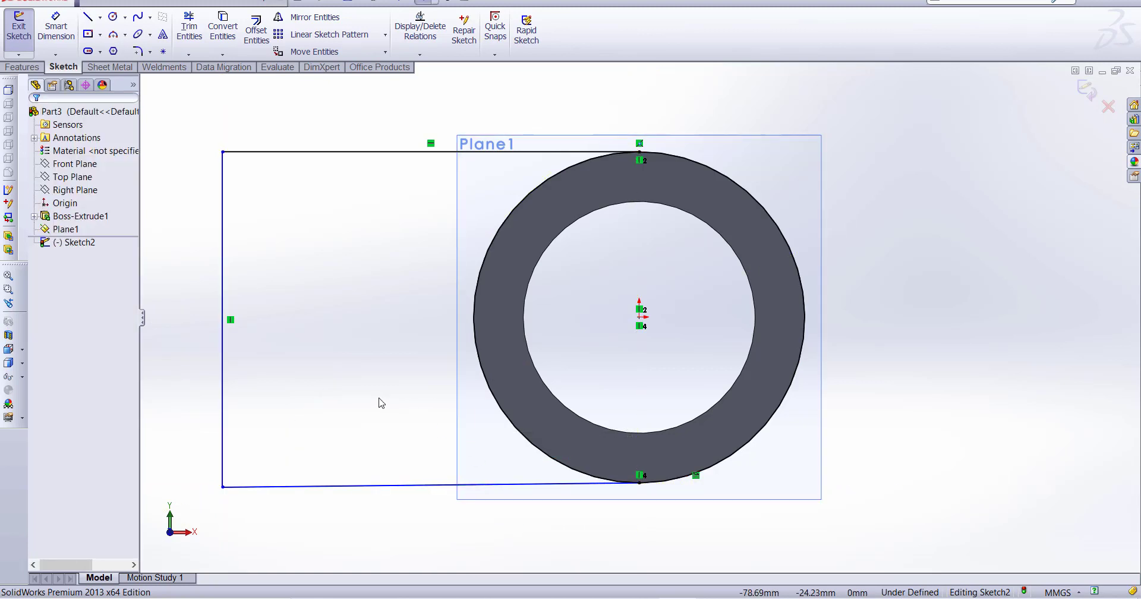
pyautogui.press('z')
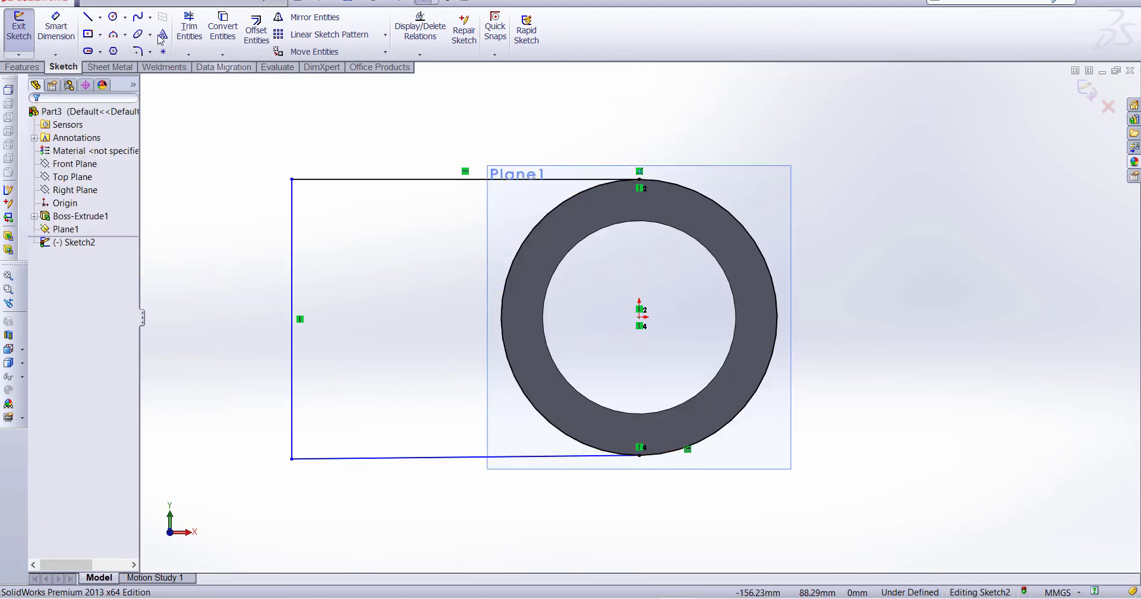
# Step: Dimension the left vertical line 100 mm from the circle centre
pyautogui.click(56, 27)
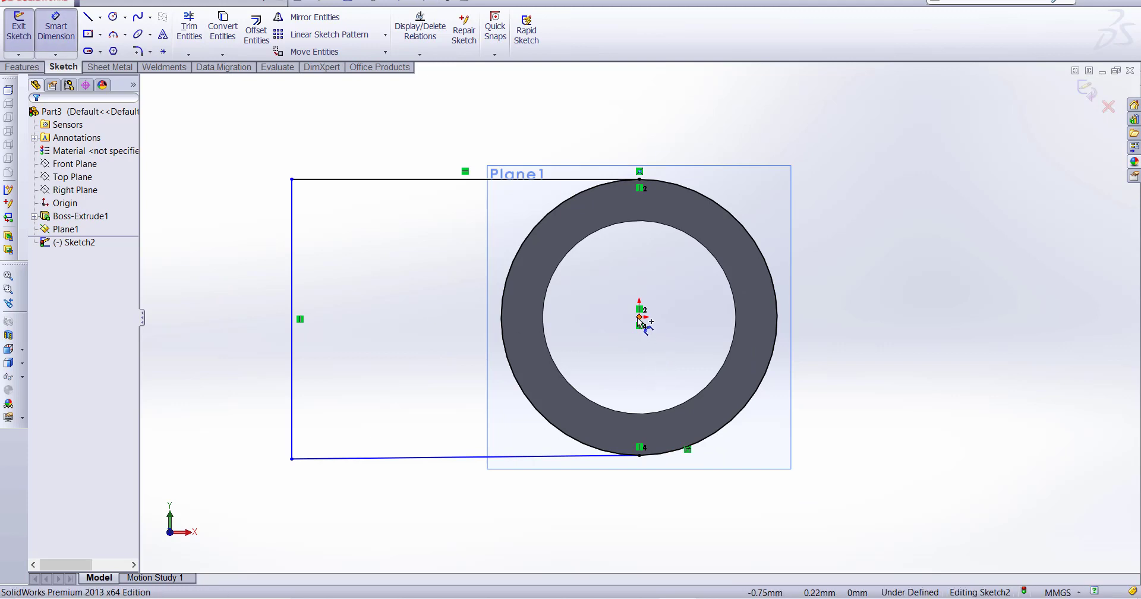
pyautogui.click(294, 325)
pyautogui.click(639, 317)
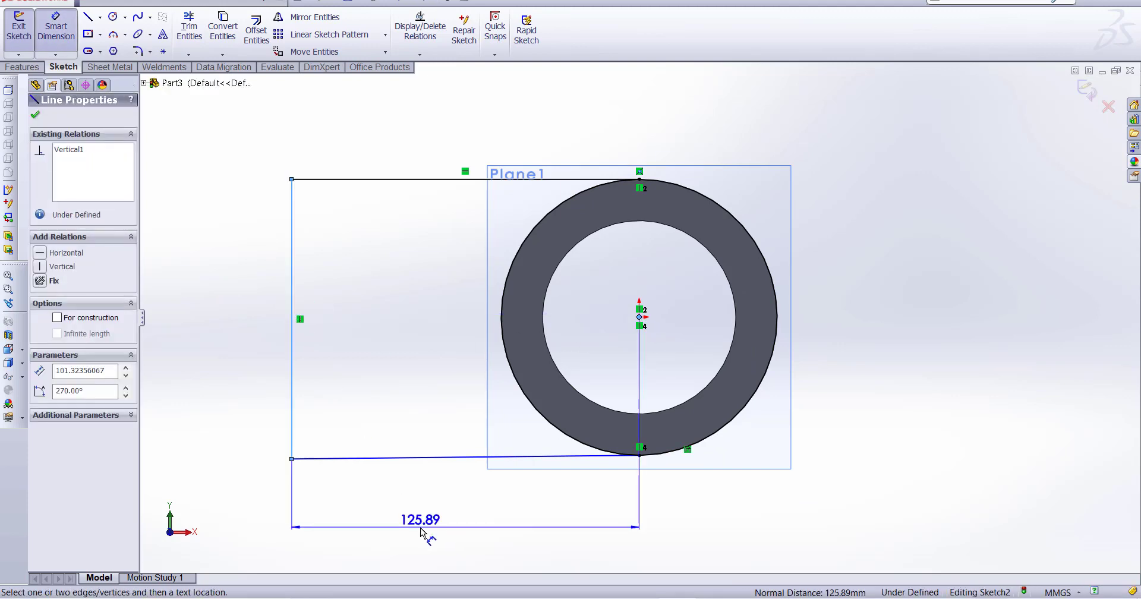
pyautogui.click(428, 531)
pyautogui.write('100')
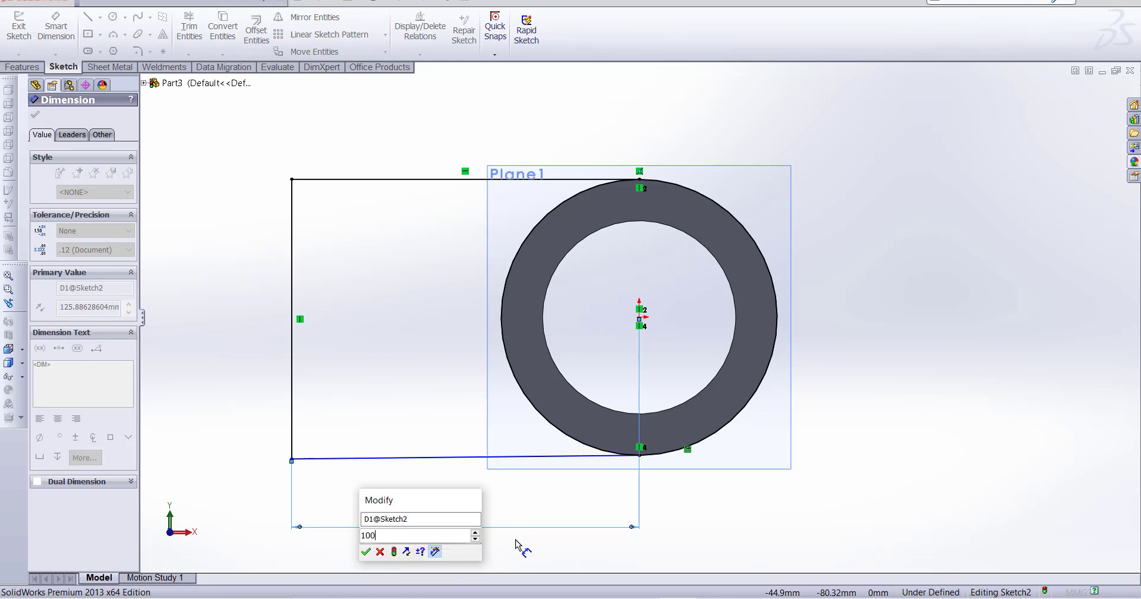
pyautogui.press('Return')
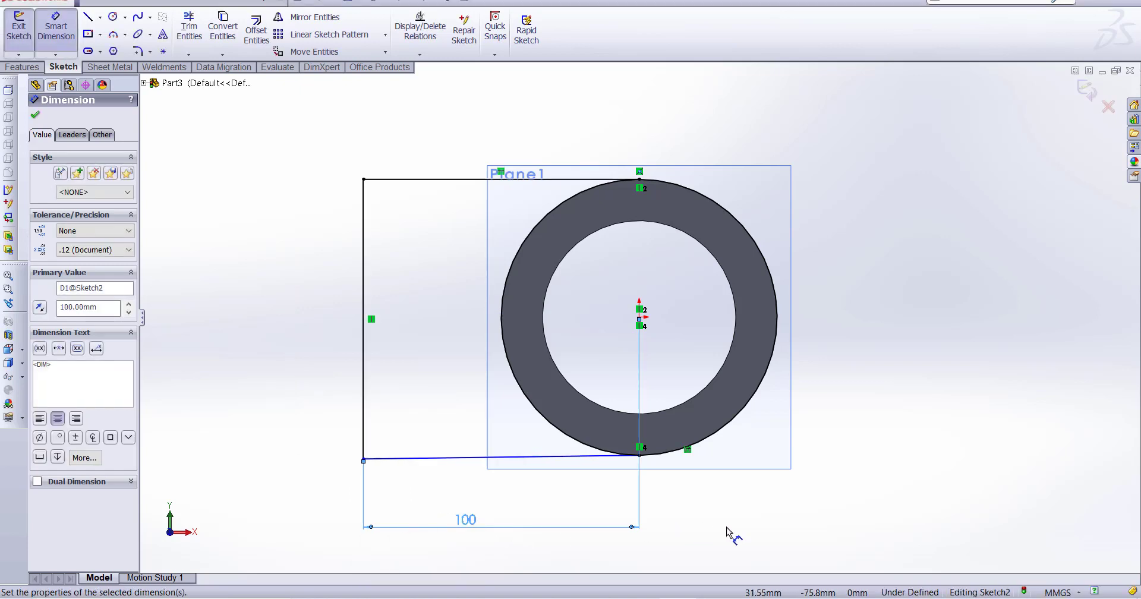
# Step: Dimension the left line's length as 100 mm, fully defining the sketch
pyautogui.click(364, 285)
pyautogui.click(294, 324)
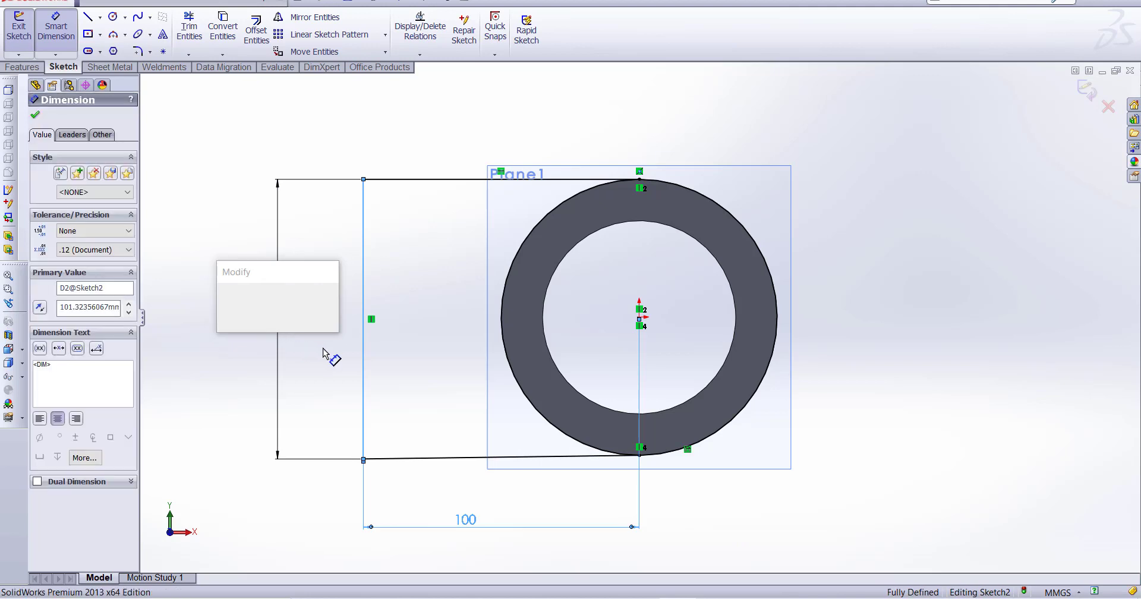
pyautogui.write('100')
pyautogui.press('Return')
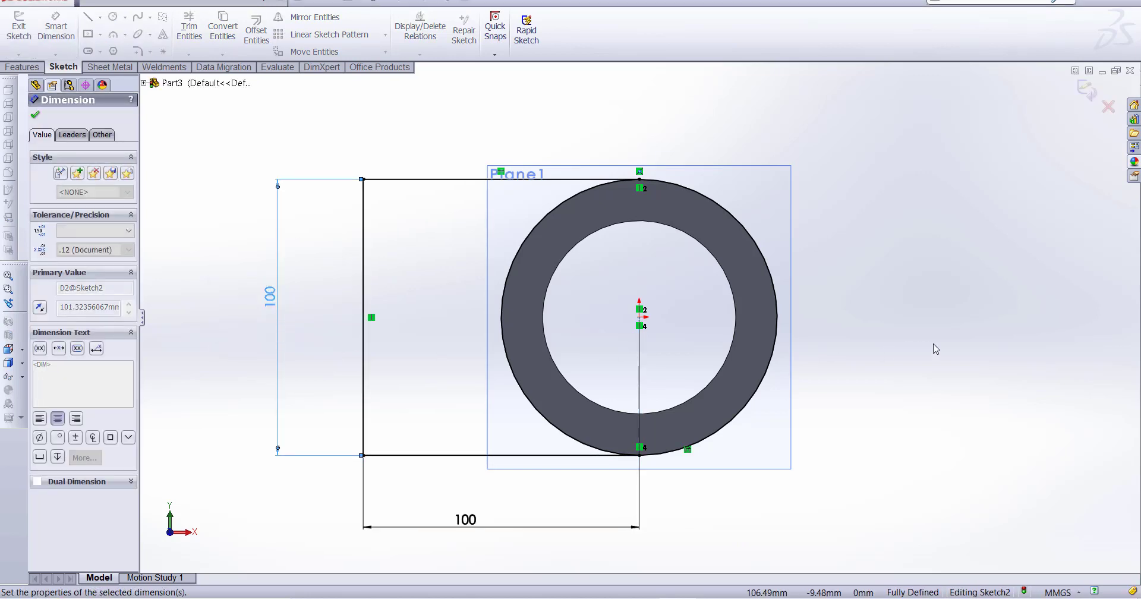
pyautogui.click(936, 349)
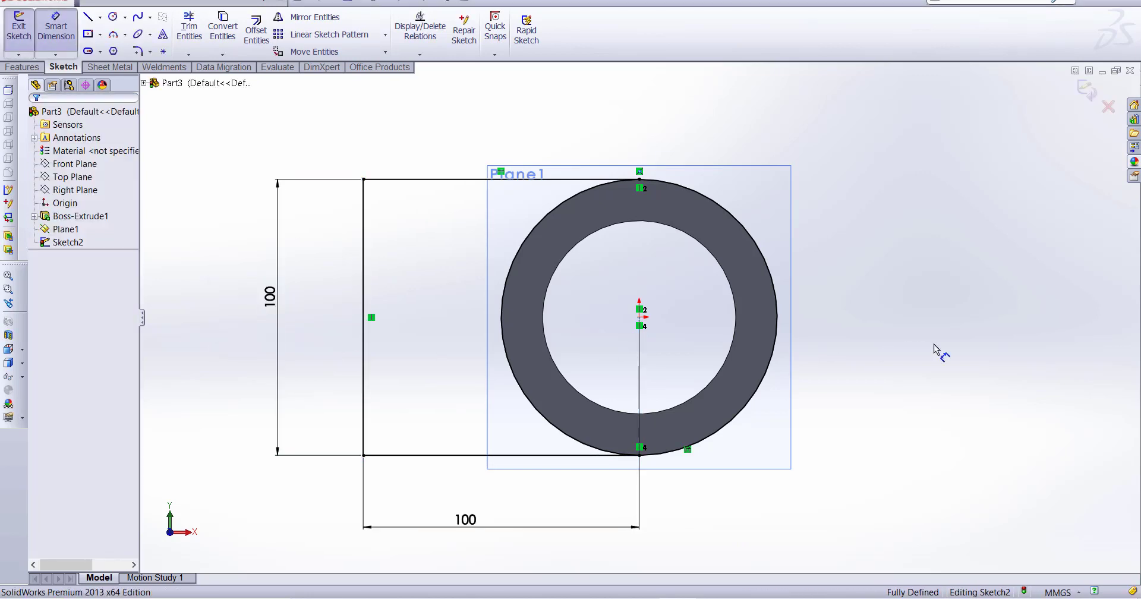
# Step: Power-trim the circle's right half to close the profile, then view the model in 3-D
pyautogui.click(189, 23)
pyautogui.moveTo(761, 116)
pyautogui.mouseDown()
pyautogui.moveTo(710, 215)
pyautogui.moveTo(728, 244)
pyautogui.mouseUp()
pyautogui.click(35, 115)
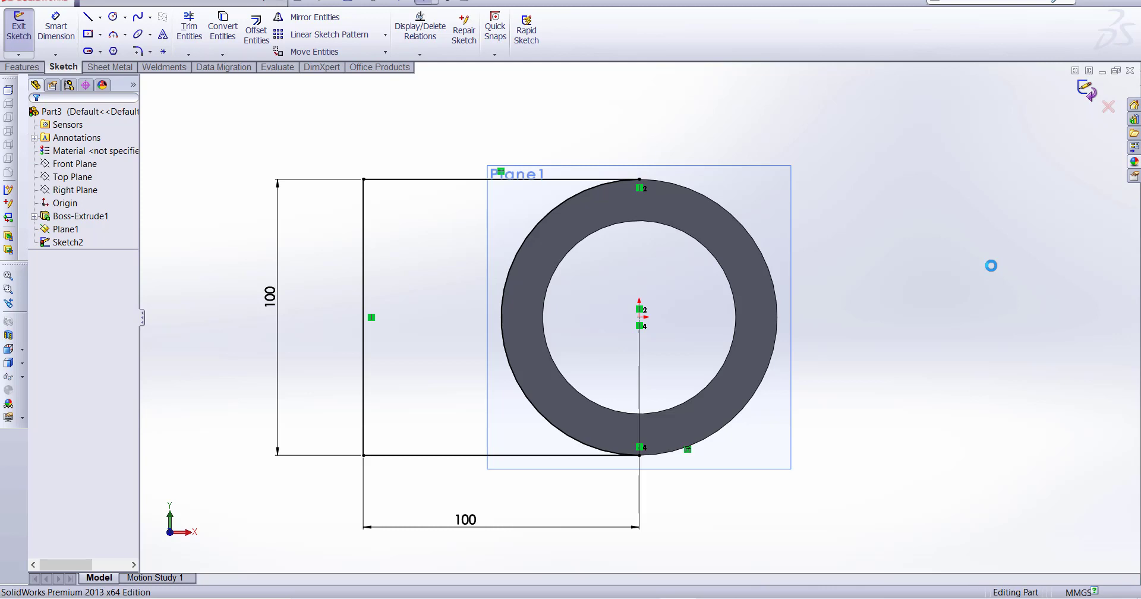
pyautogui.moveTo(869, 231)
pyautogui.mouseDown(button='middle')
pyautogui.moveTo(917, 313)
pyautogui.moveTo(915, 341)
pyautogui.mouseUp(button='middle')
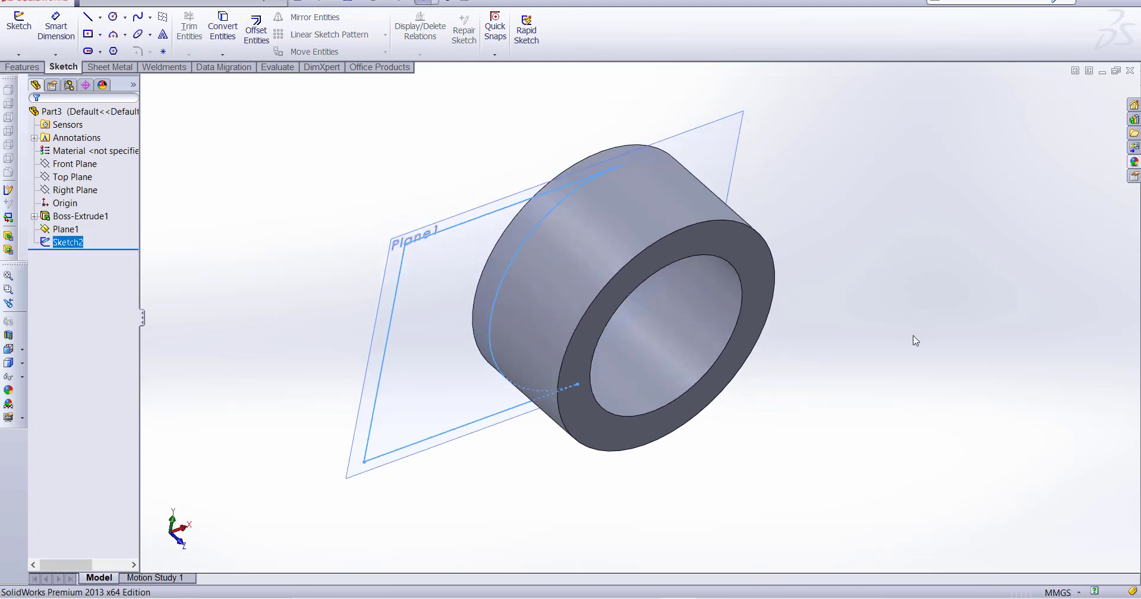
pyautogui.click(31, 68)
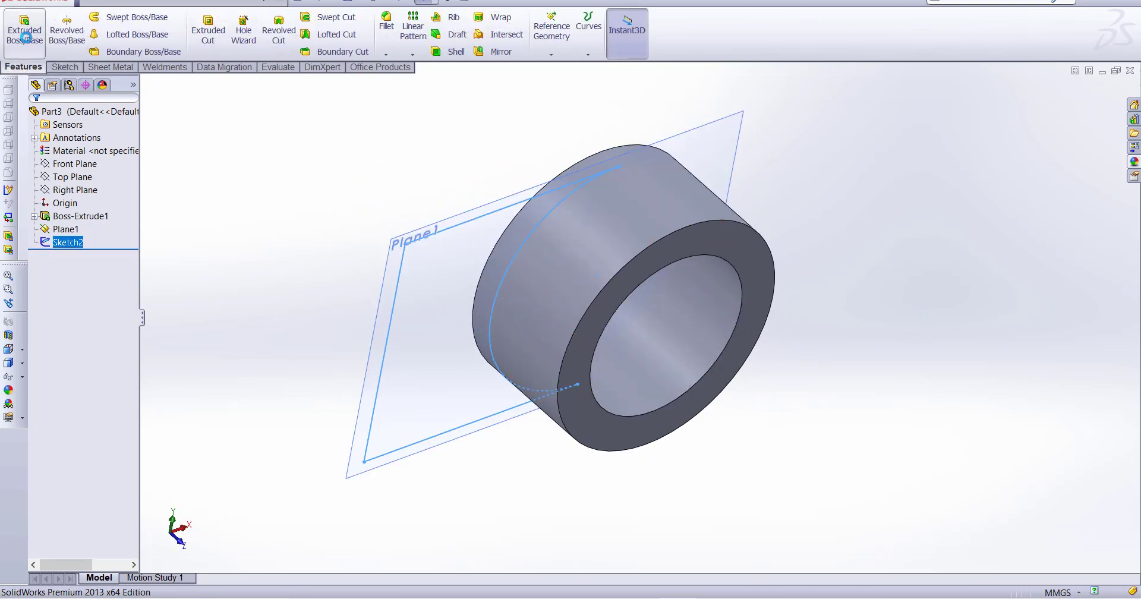
pyautogui.click(24, 30)
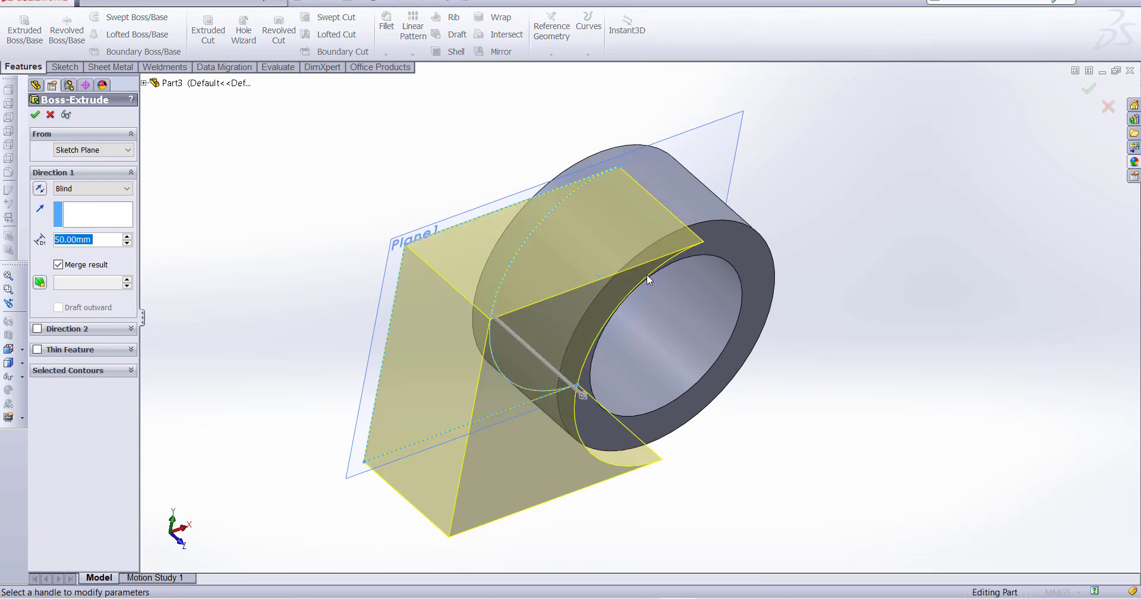
pyautogui.write('10')
pyautogui.press('Return')
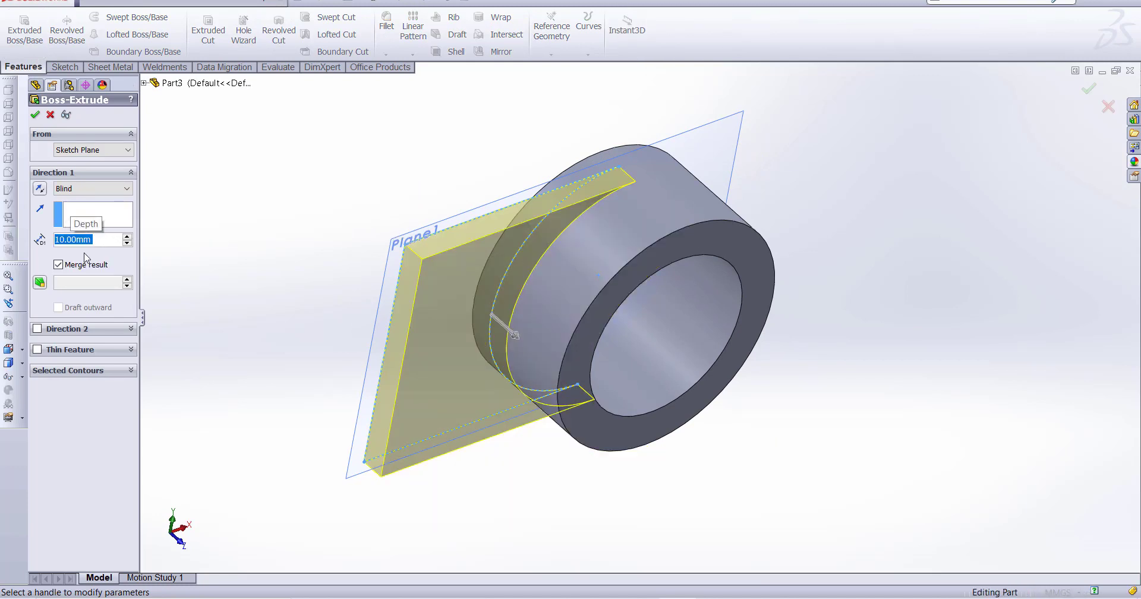
pyautogui.click(35, 116)
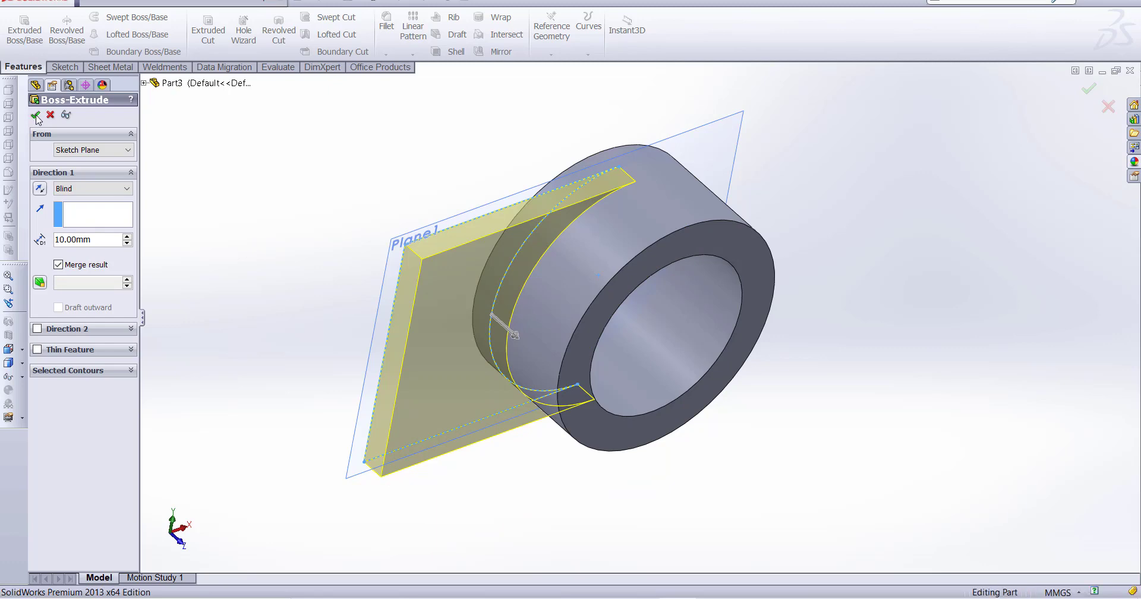
pyautogui.moveTo(842, 289); pyautogui.dragTo(639, 381, button='middle')
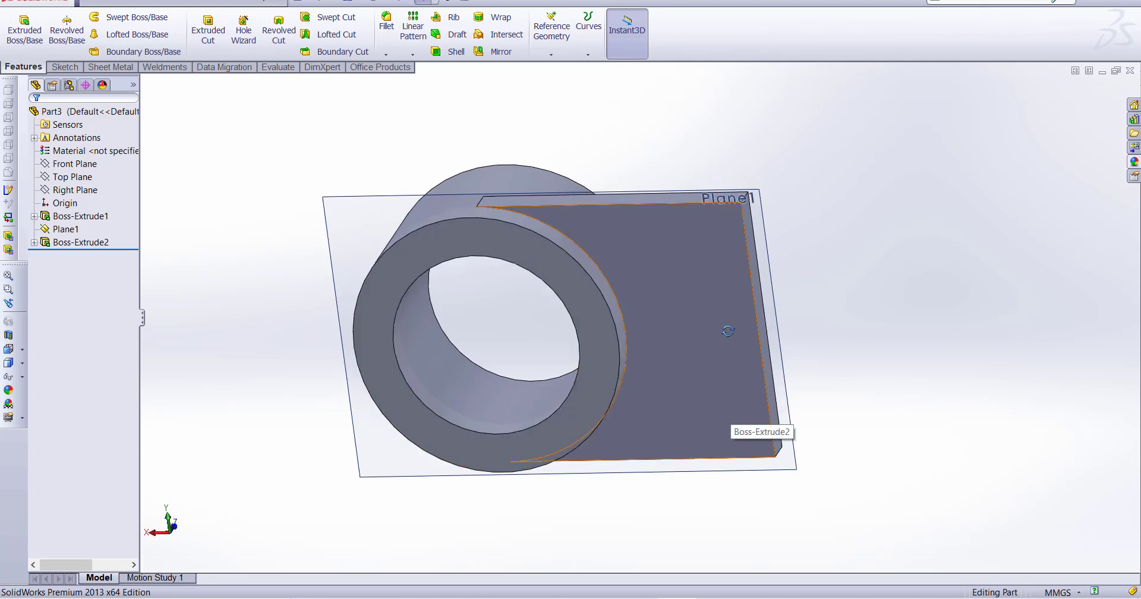
pyautogui.moveTo(729, 331); pyautogui.dragTo(731, 393, button='middle')
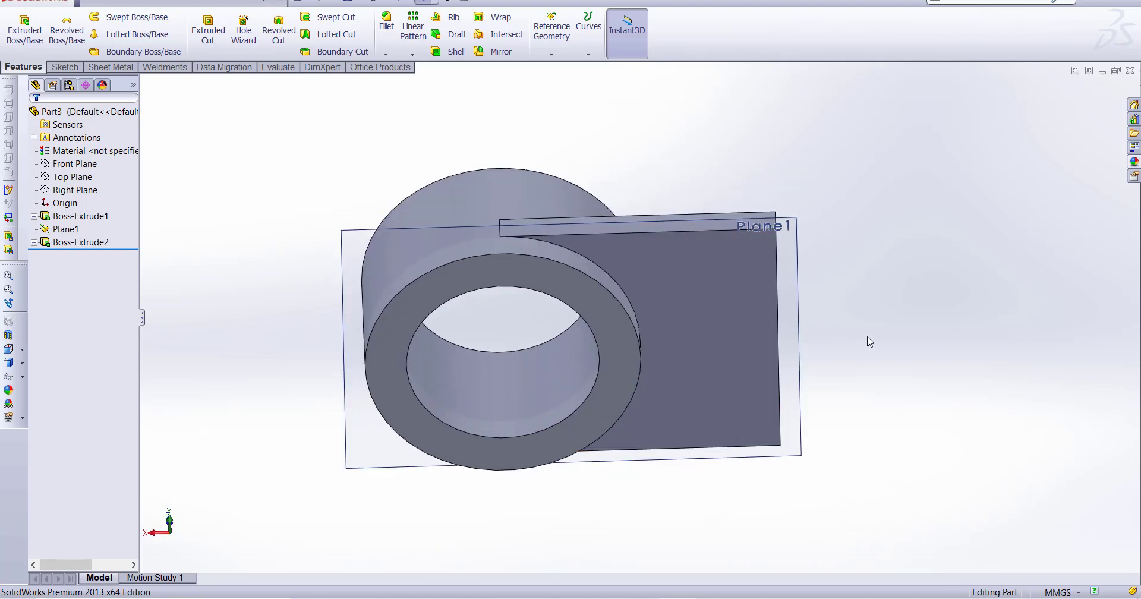
pyautogui.moveTo(808, 240); pyautogui.dragTo(835, 220, button='middle')
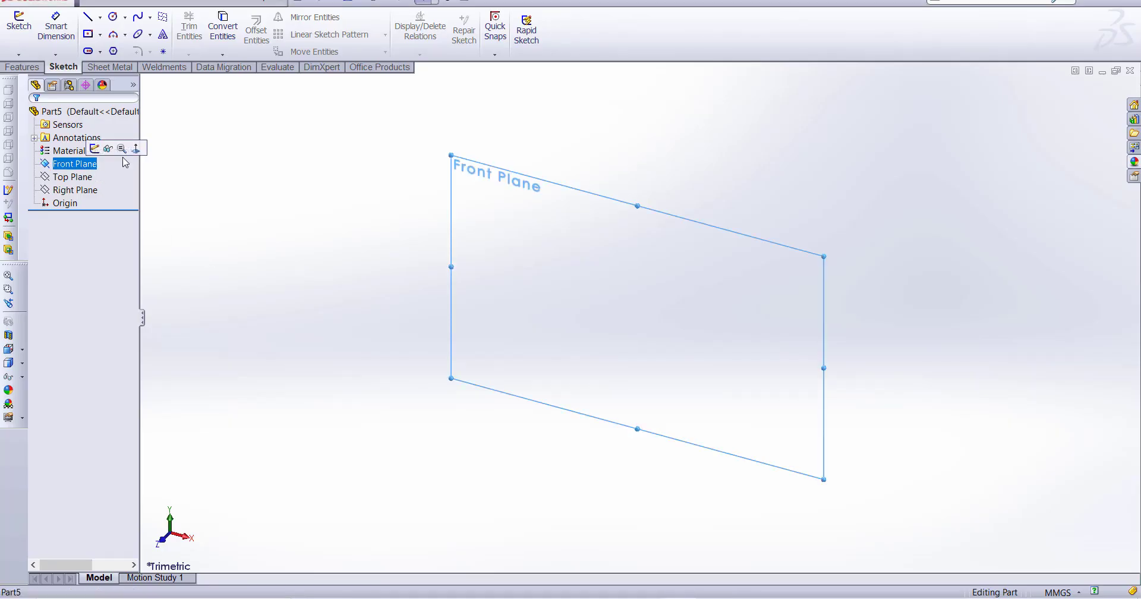
# Step: Face the Front Plane, start a sketch, and pick the Centerline tool from the Line flyout
pyautogui.click(136, 153)
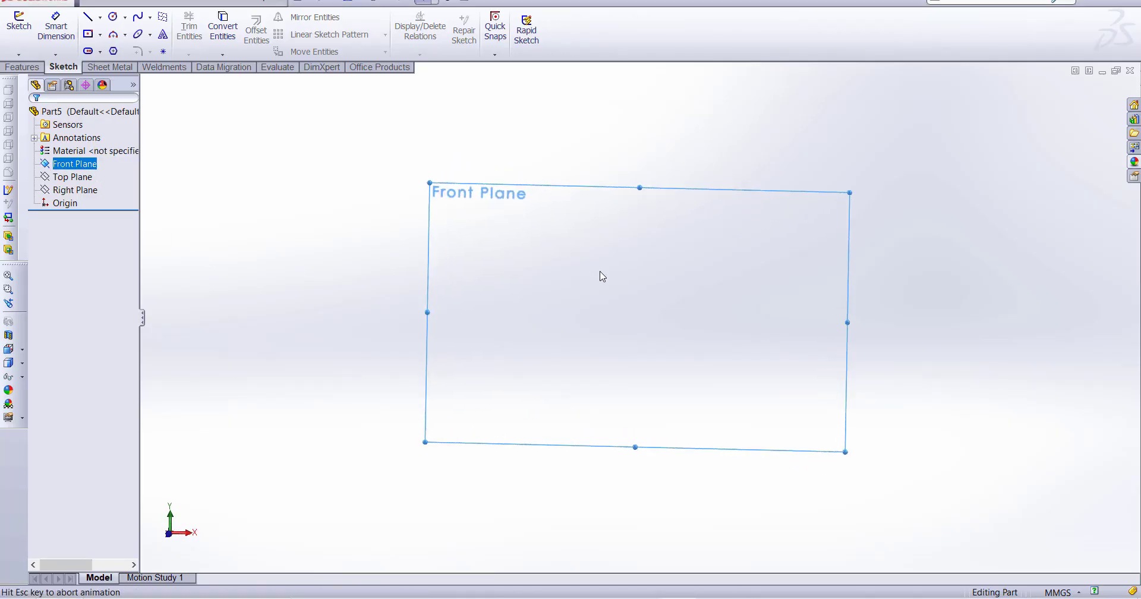
pyautogui.click(101, 17)
pyautogui.click(113, 43)
pyautogui.click(114, 51)
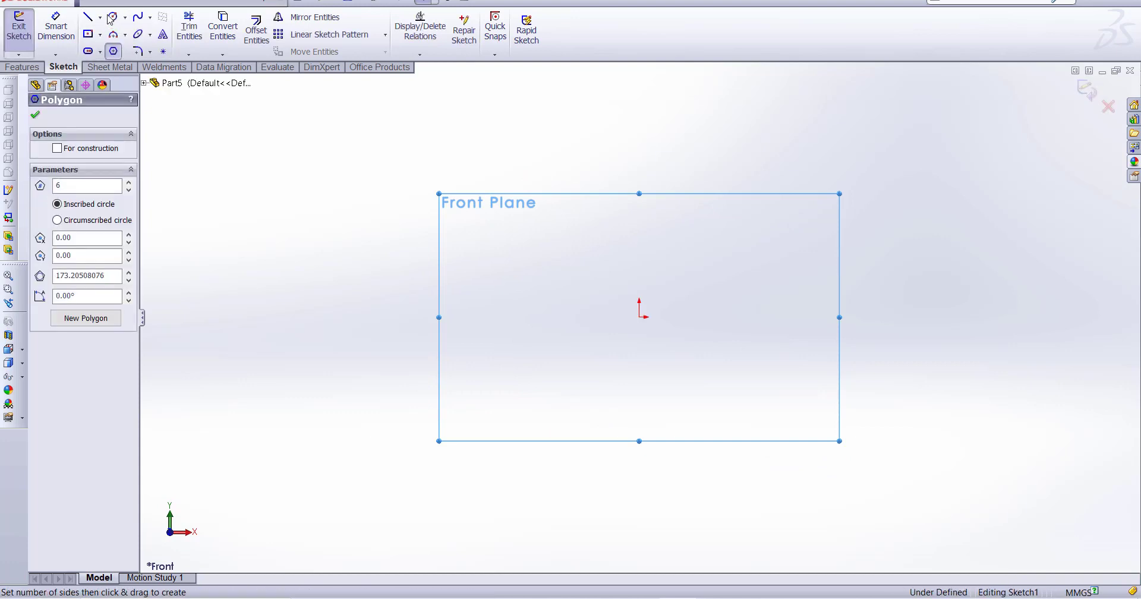
pyautogui.click(100, 17)
pyautogui.click(113, 45)
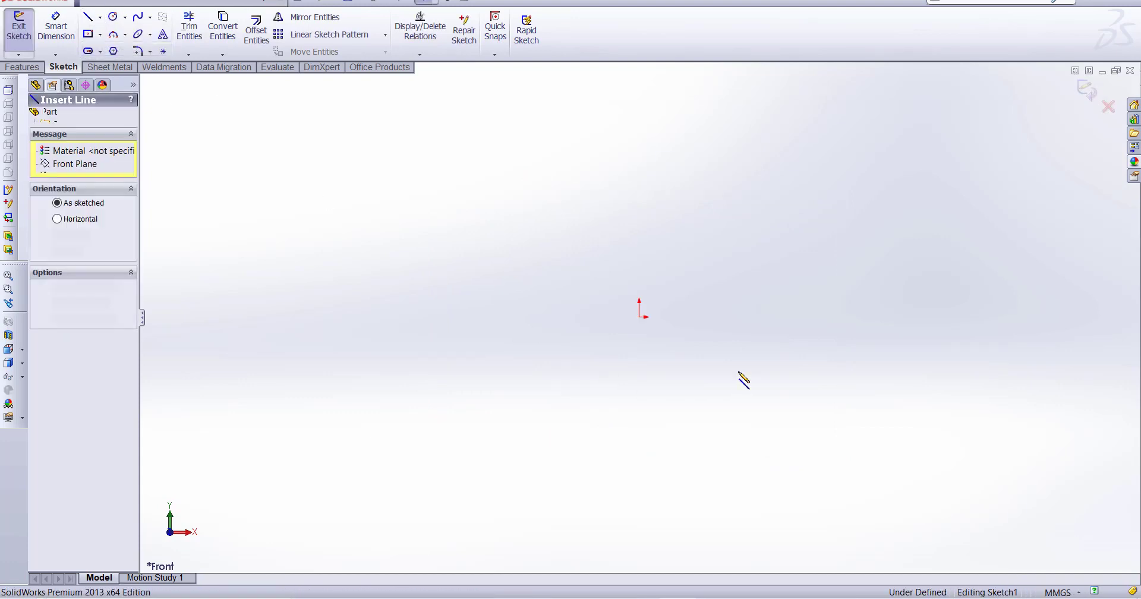
# Step: Draw a vertical centerline and a short horizontal top line extending out from it
pyautogui.click(641, 208)
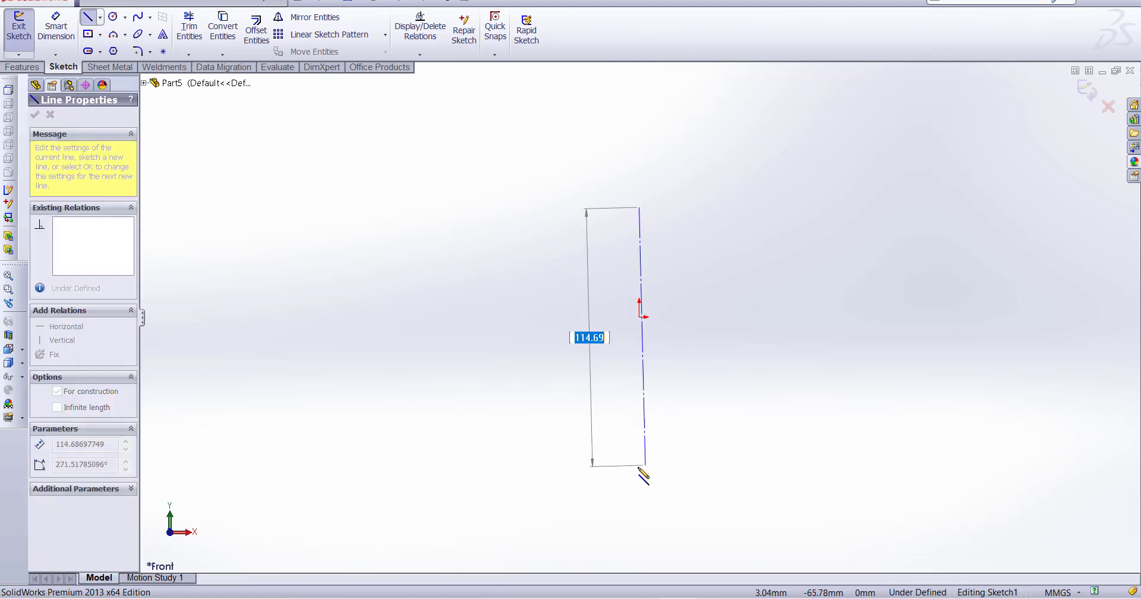
pyautogui.click(642, 467)
pyautogui.press('Escape')
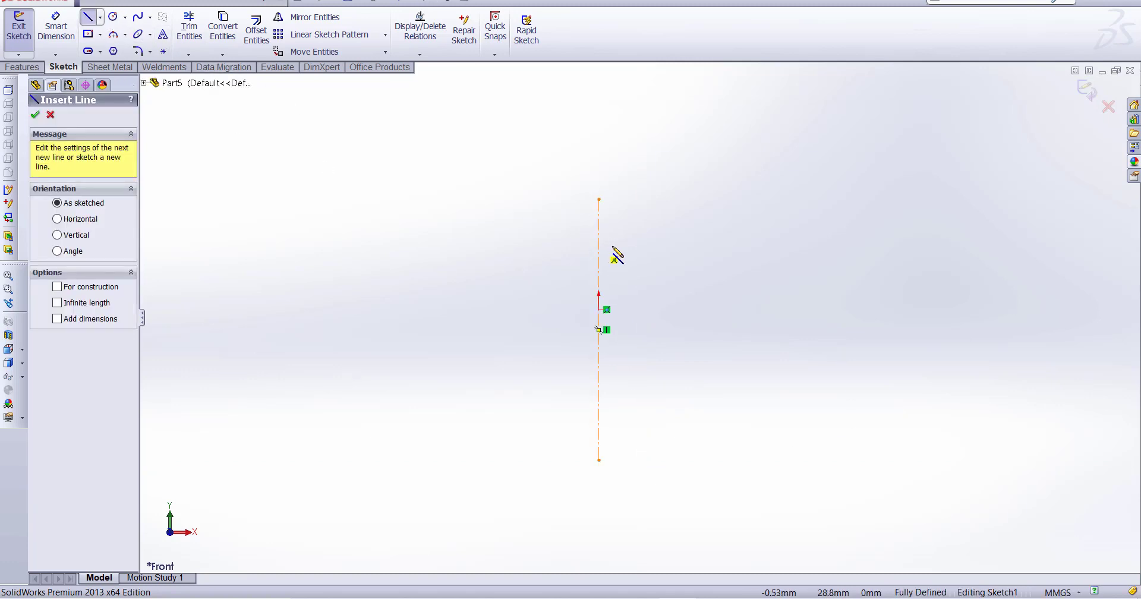
pyautogui.moveTo(599, 244); pyautogui.dragTo(685, 245)
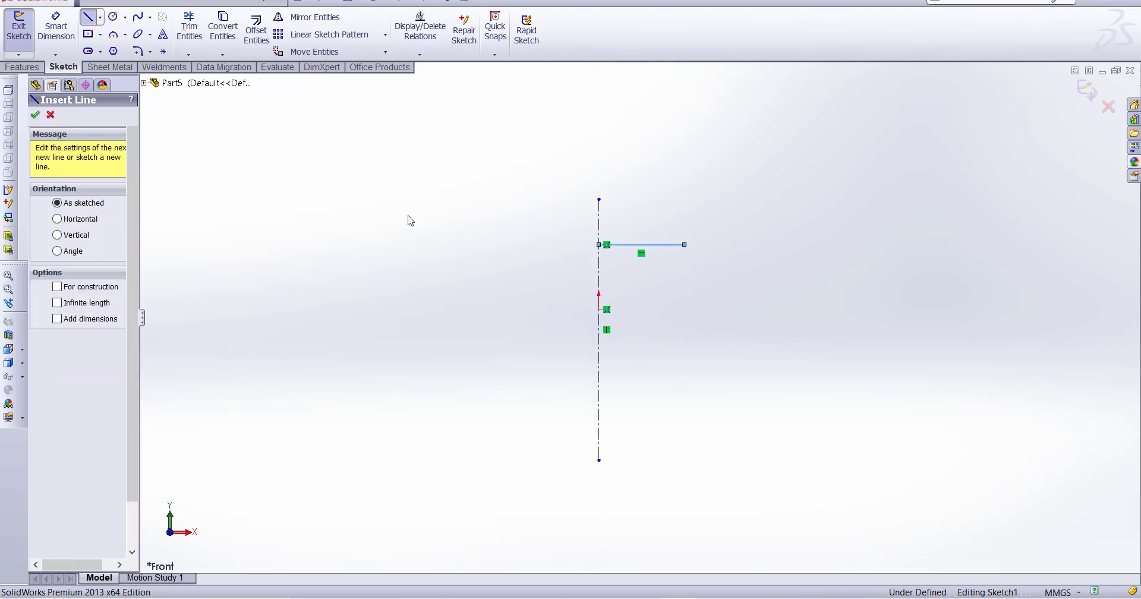
pyautogui.press('Escape')
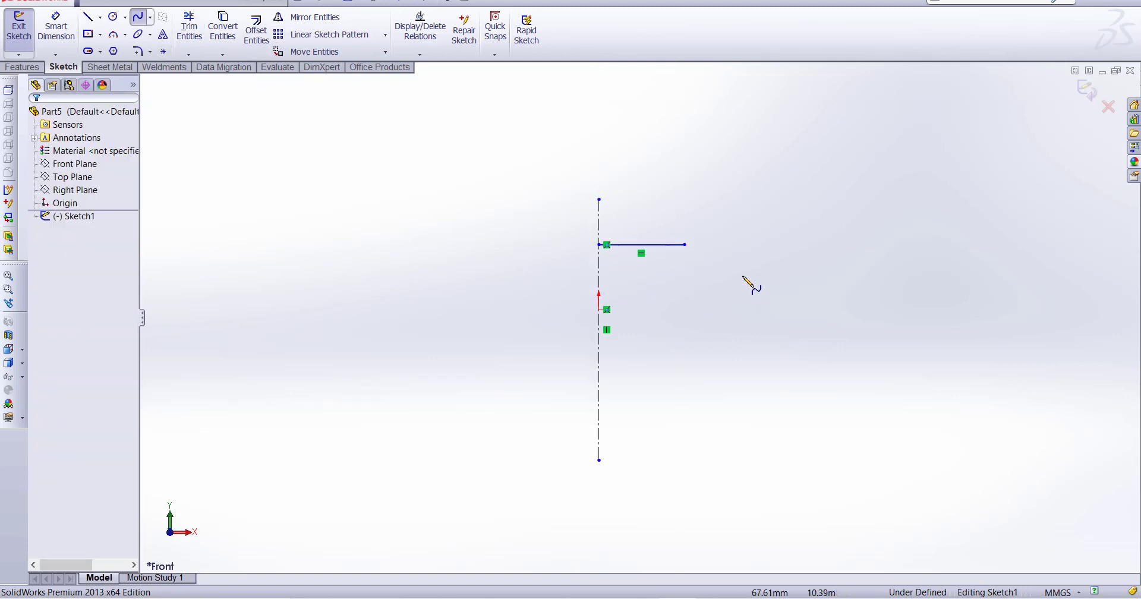
# Step: Draw an S-shaped spline from the top line's right end bulging outward and back to the centerline
pyautogui.click(685, 245)
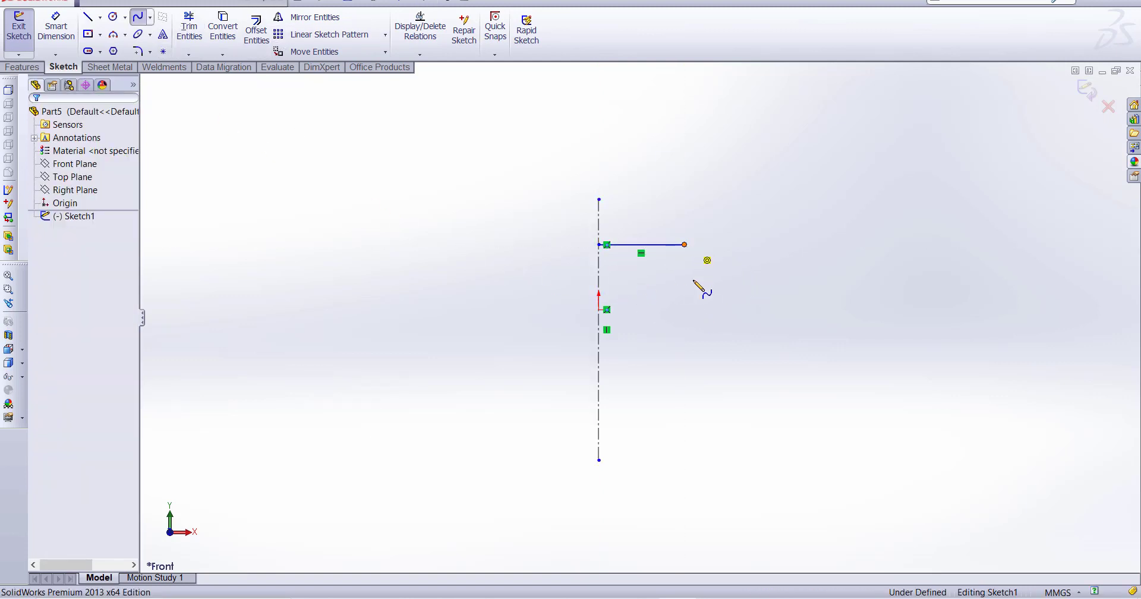
pyautogui.click(667, 309)
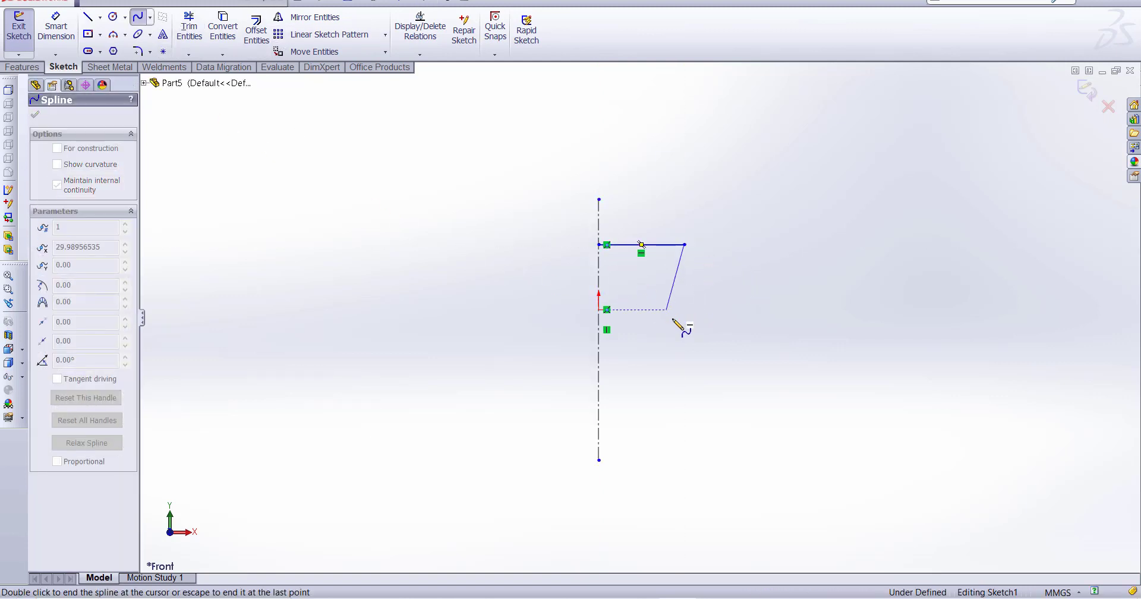
pyautogui.click(720, 375)
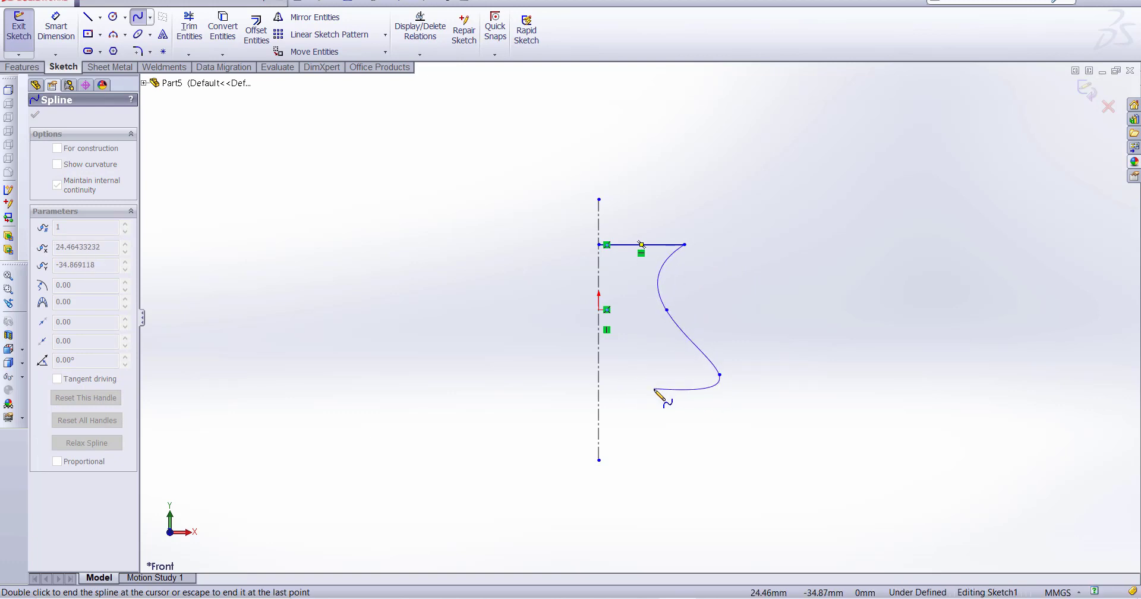
pyautogui.click(650, 385)
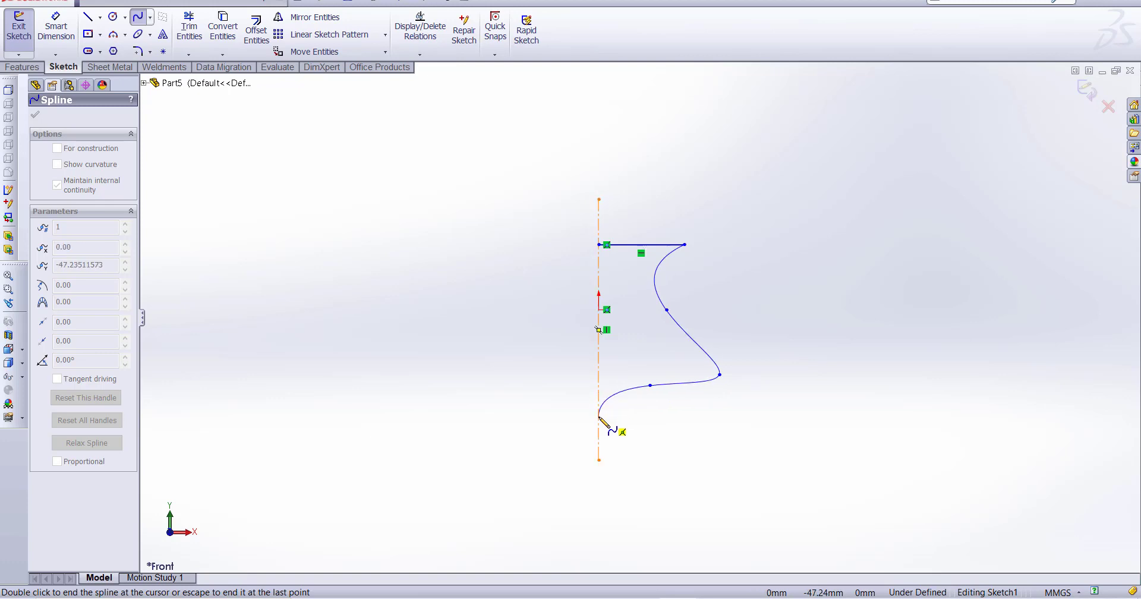
pyautogui.click(599, 417)
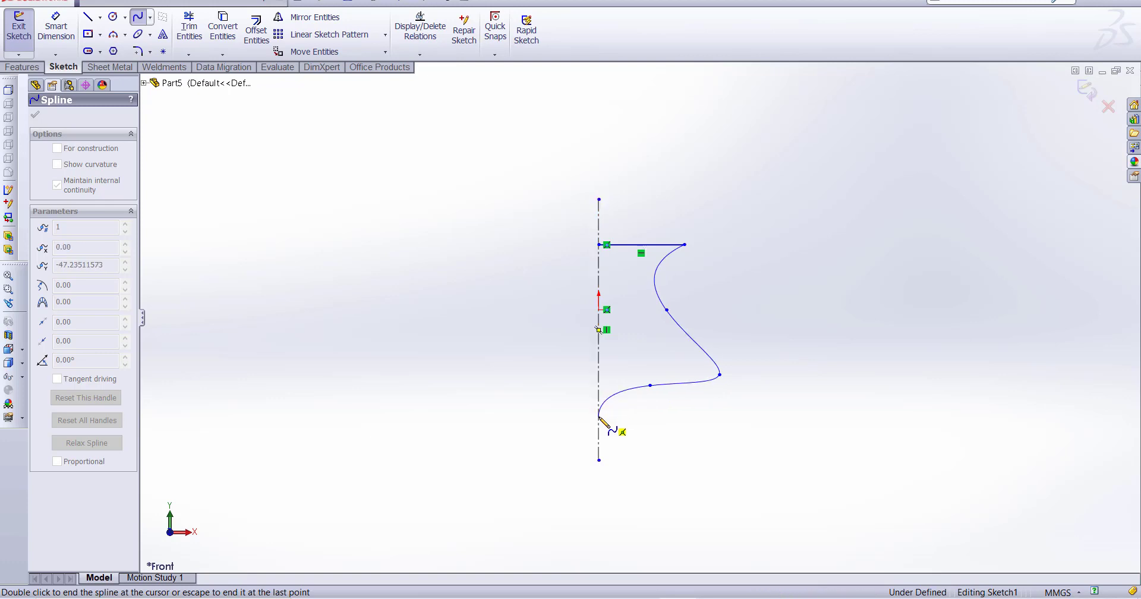
pyautogui.rightClick(641, 436)
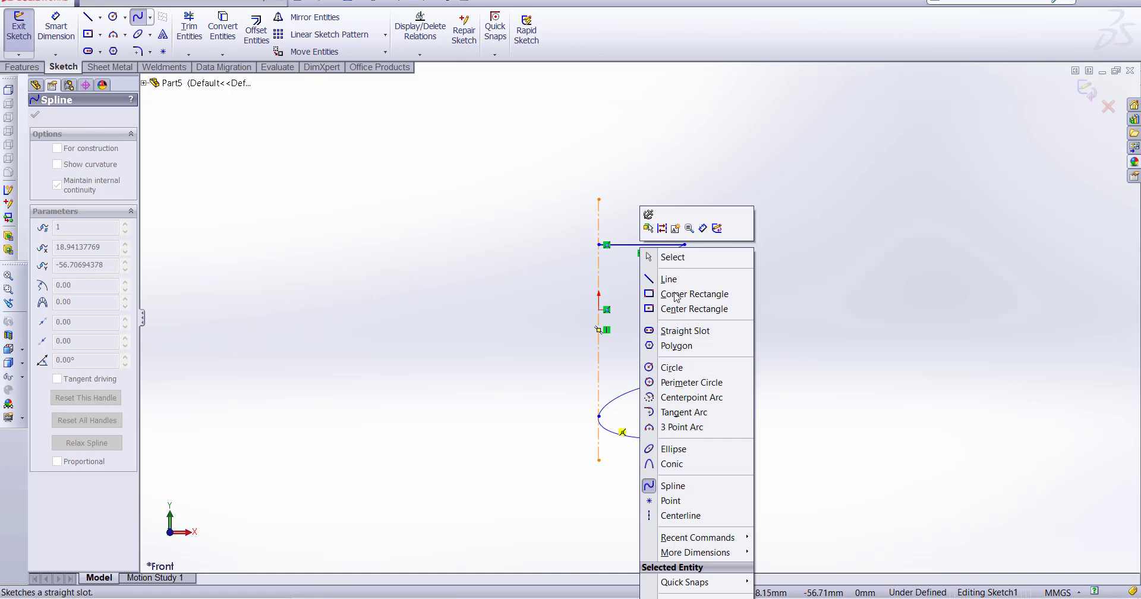
pyautogui.click(667, 258)
pyautogui.scroll(-2, 744, 345)
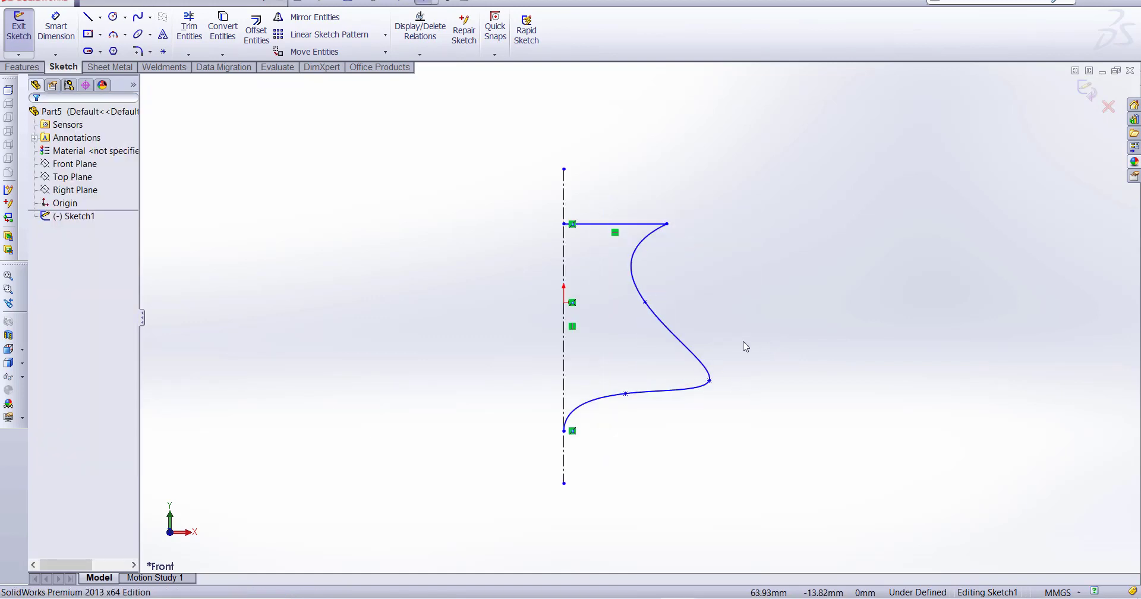
# Step: Revolve Sketch1 a full 360° around the centerline, auto-closing the sketch, then orbit to inspect the vase
pyautogui.click(23, 66)
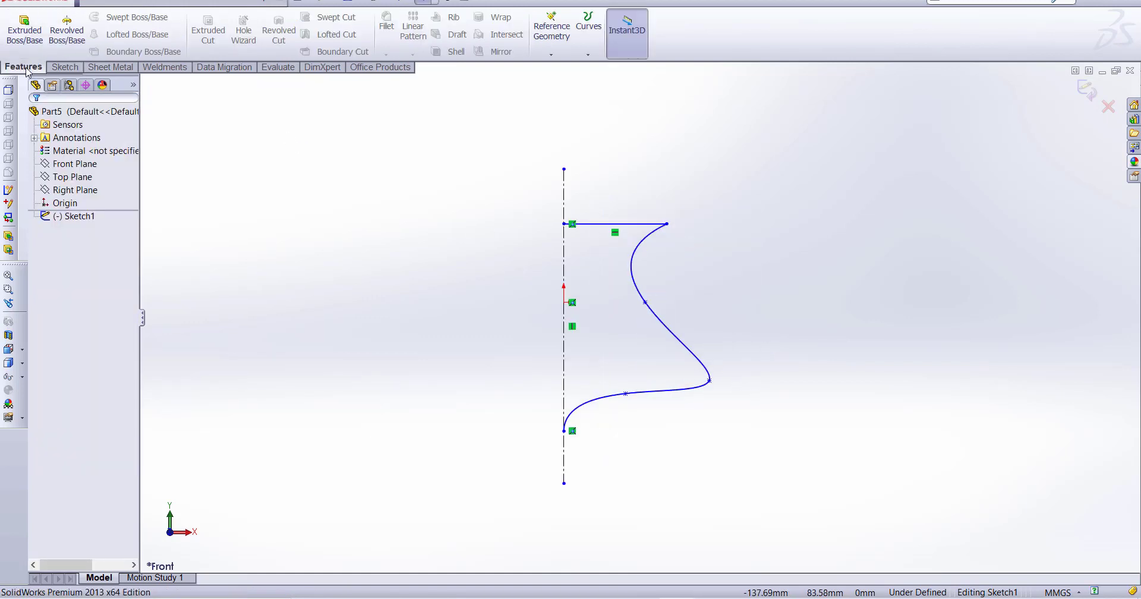
pyautogui.click(67, 31)
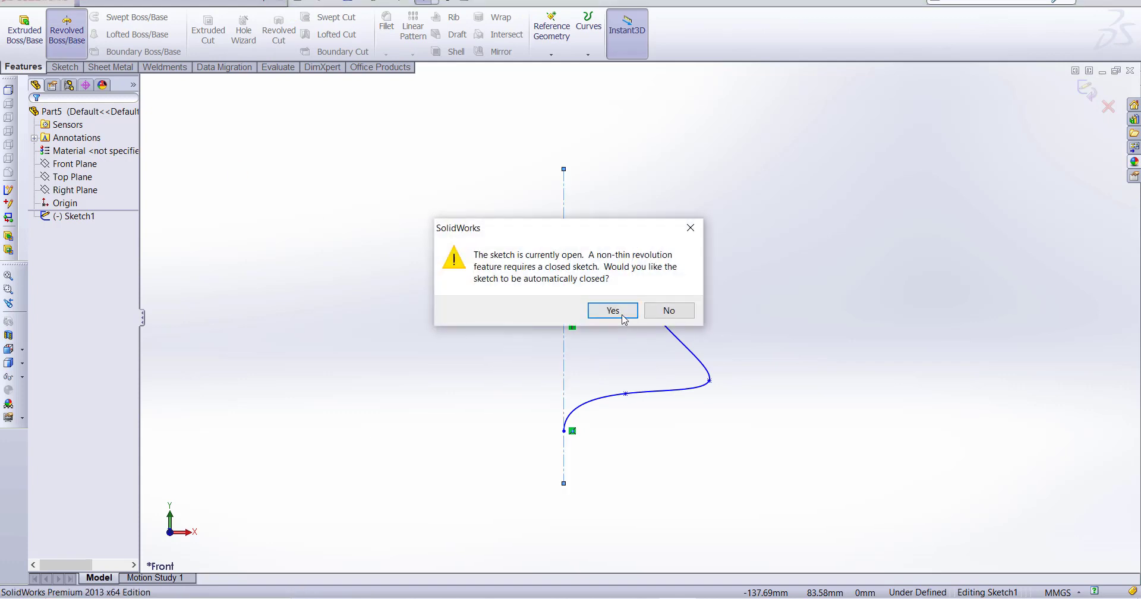
pyautogui.click(613, 310)
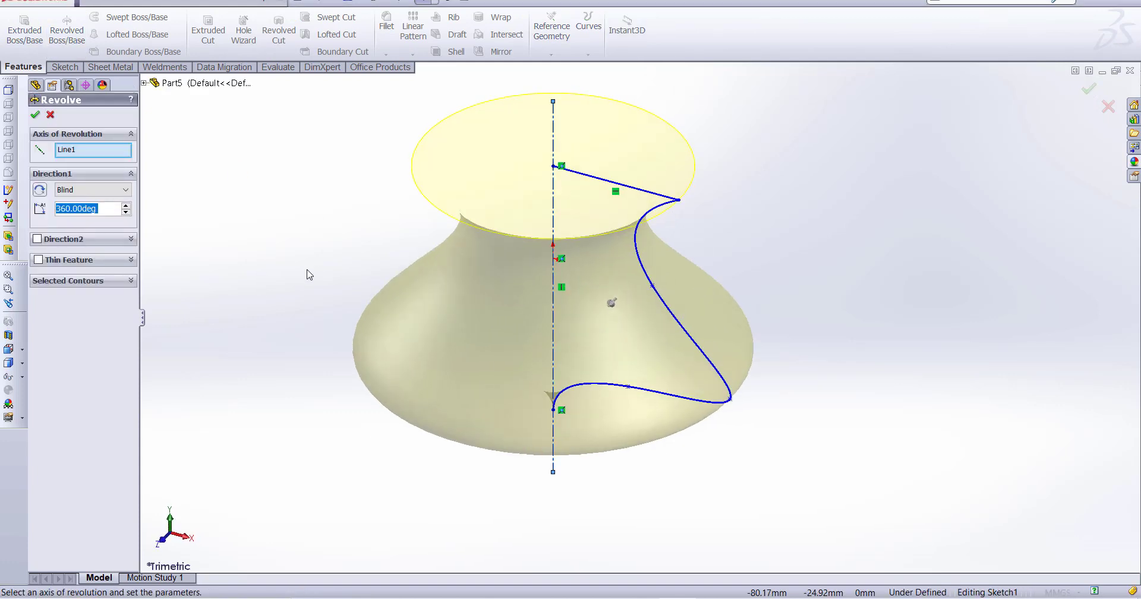
pyautogui.click(35, 115)
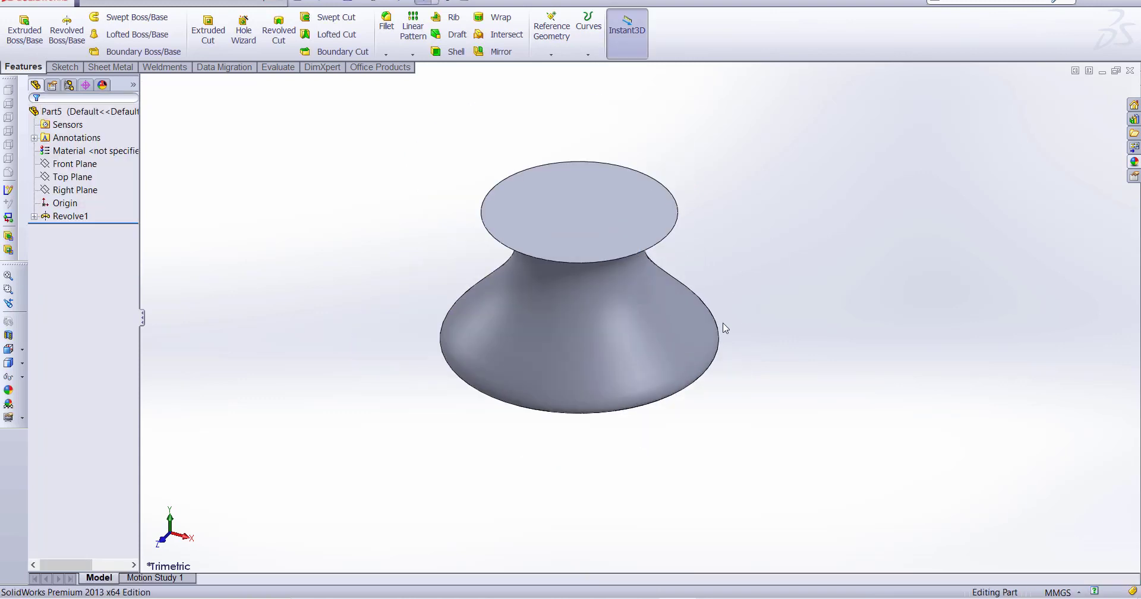
pyautogui.moveTo(760, 336); pyautogui.dragTo(757, 390, button='middle')
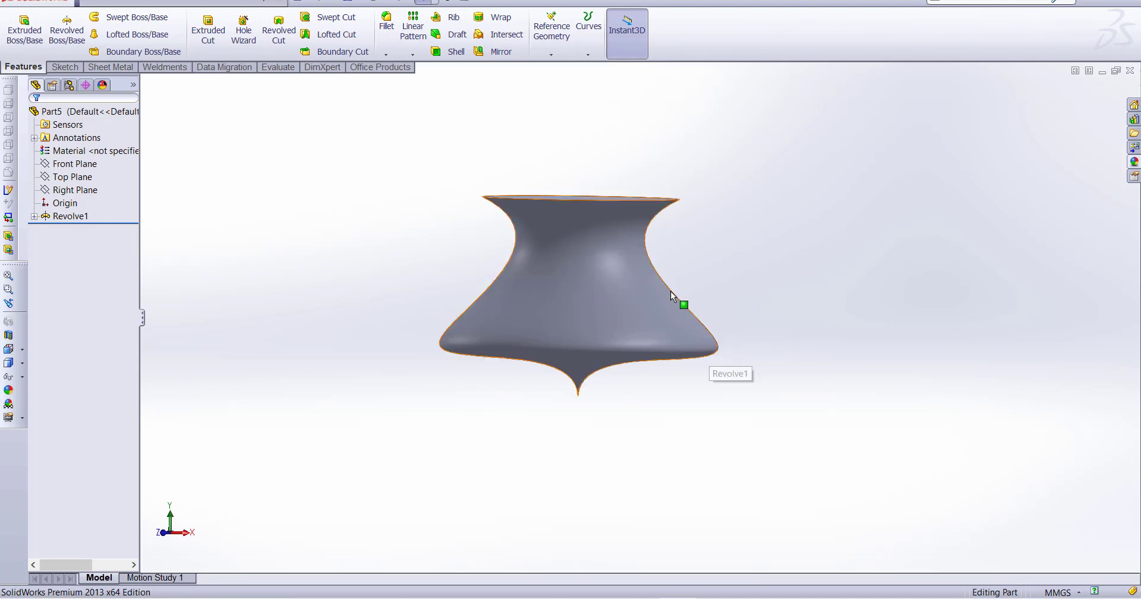
pyautogui.scroll(-2, 642, 264)
pyautogui.click(77, 138)
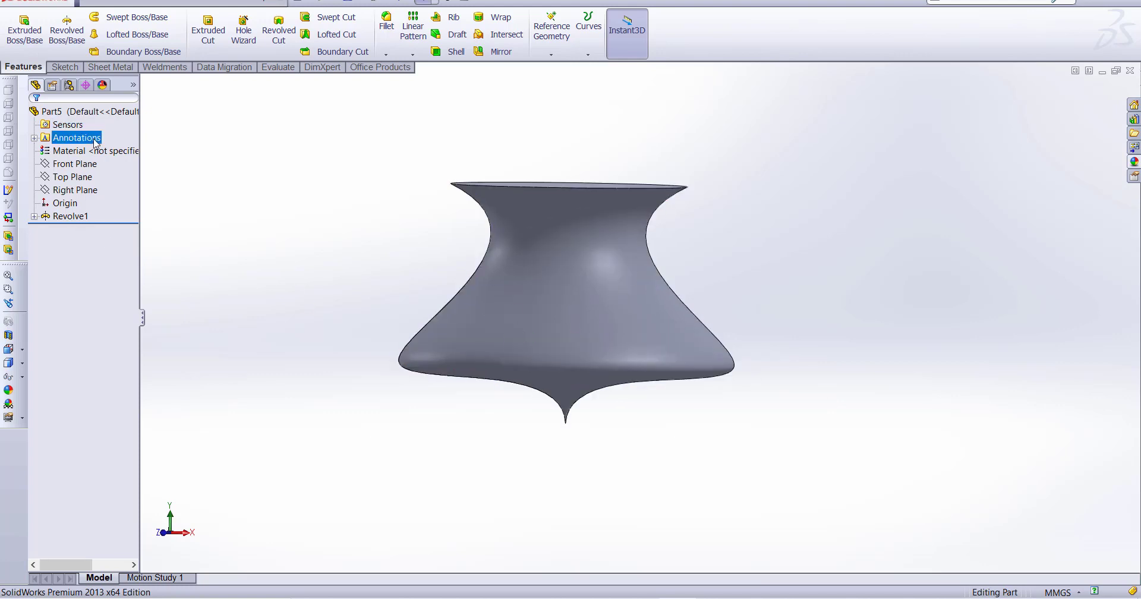
# Step: Start a new sketch, Sketch2, on the Front Plane
pyautogui.click(65, 67)
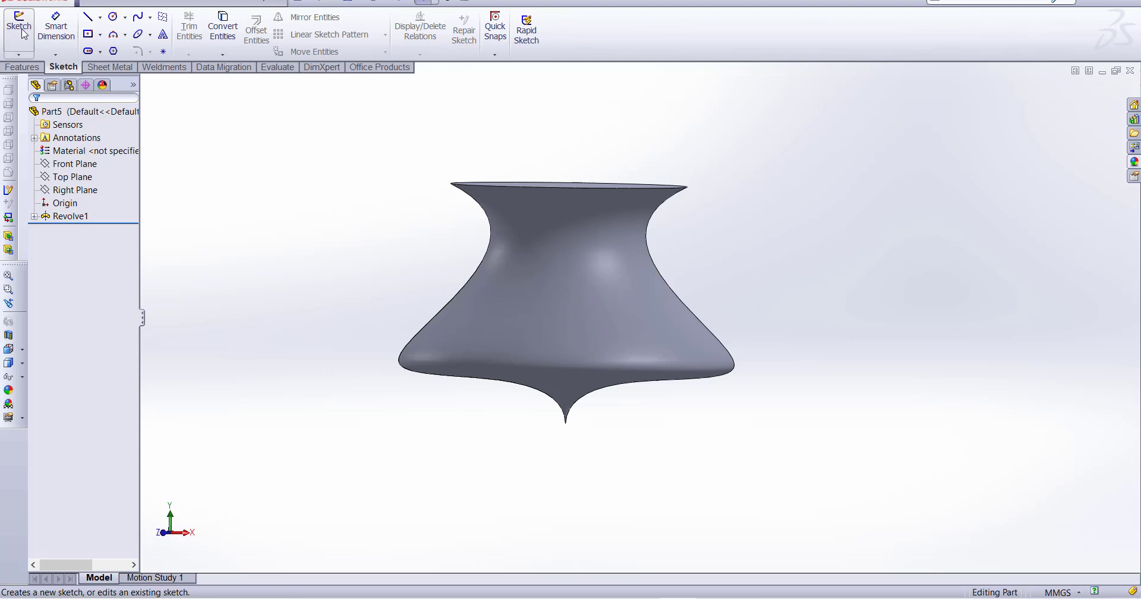
pyautogui.click(20, 27)
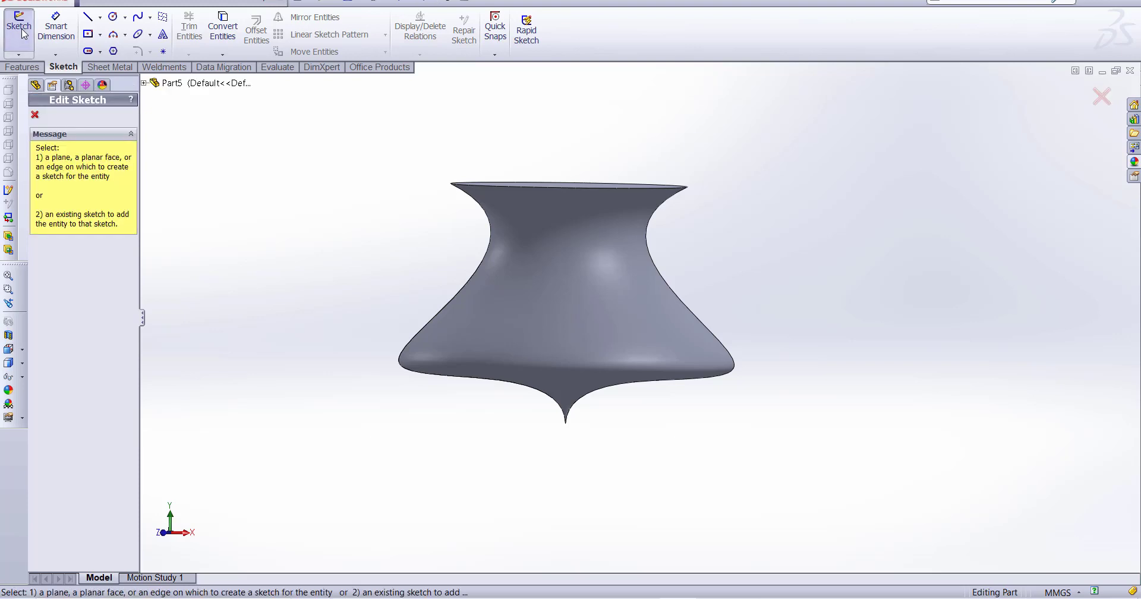
pyautogui.click(144, 83)
pyautogui.click(195, 137)
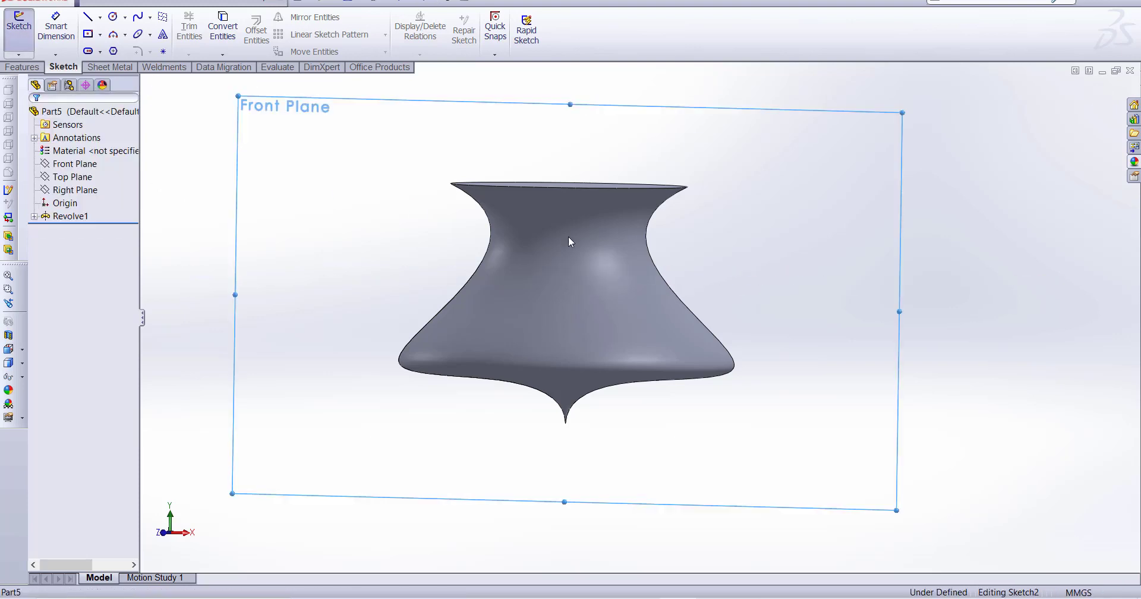
# Step: Create intersection curves where the Front Plane cuts the vase's curved surface
pyautogui.click(223, 55)
pyautogui.click(233, 83)
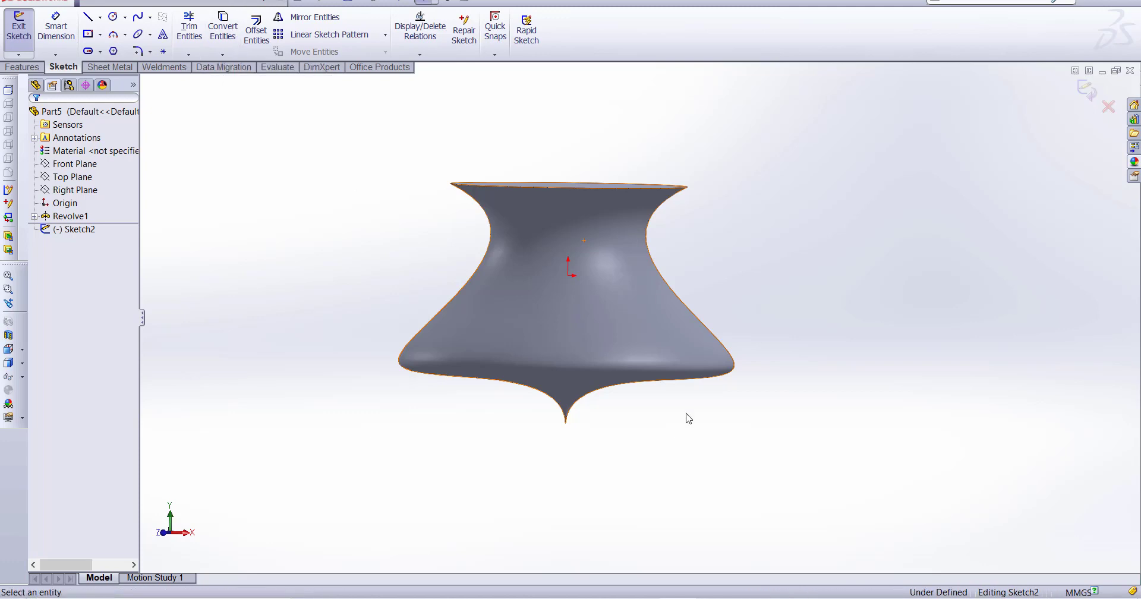
pyautogui.click(723, 347)
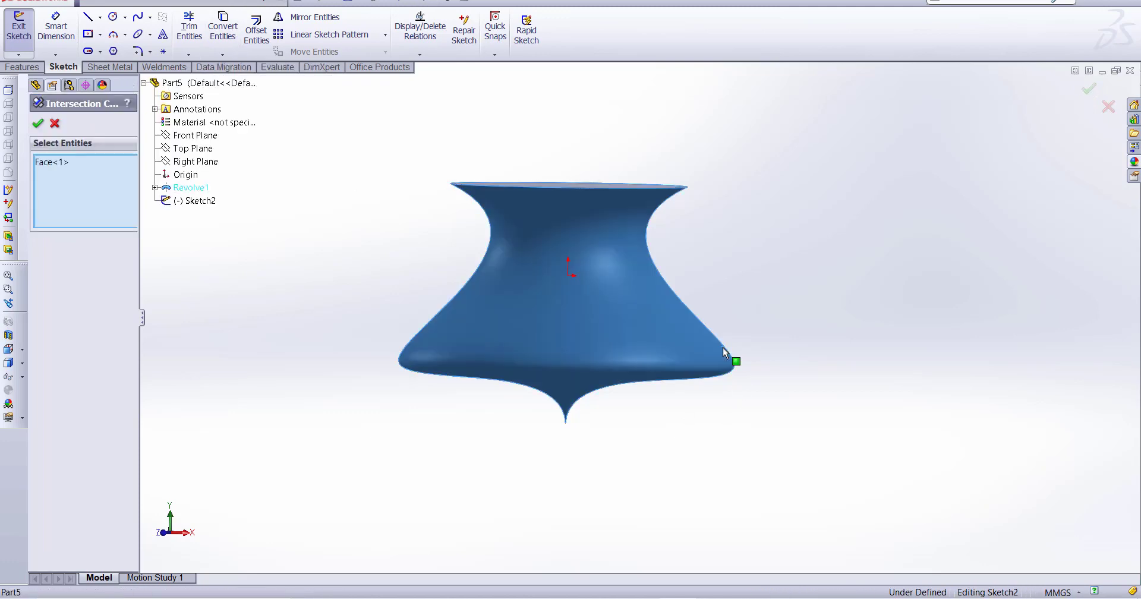
pyautogui.click(37, 123)
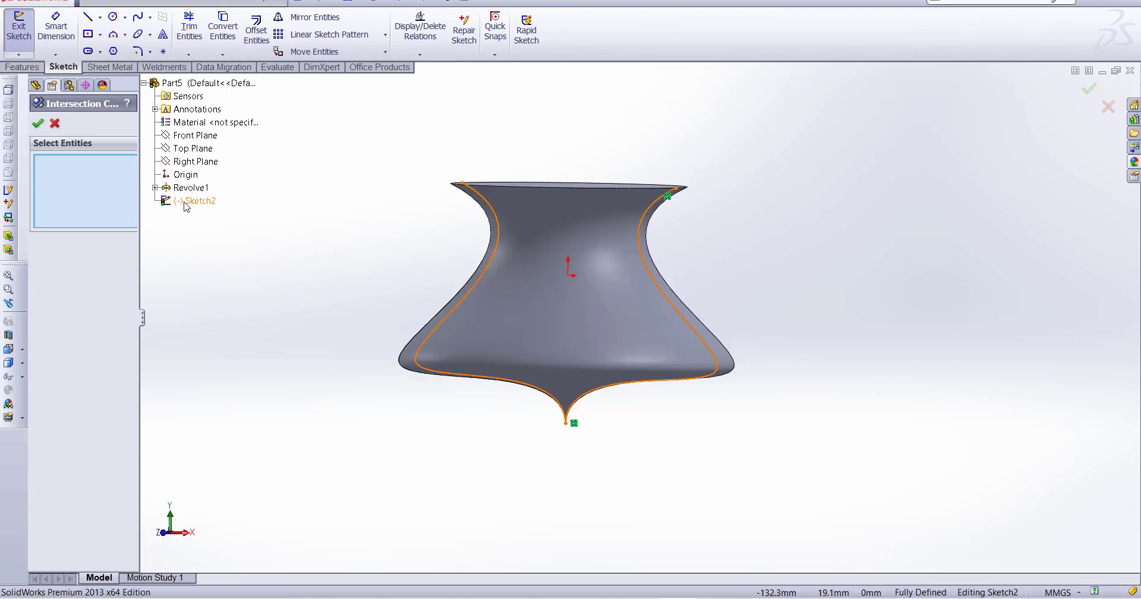
pyautogui.press('Escape')
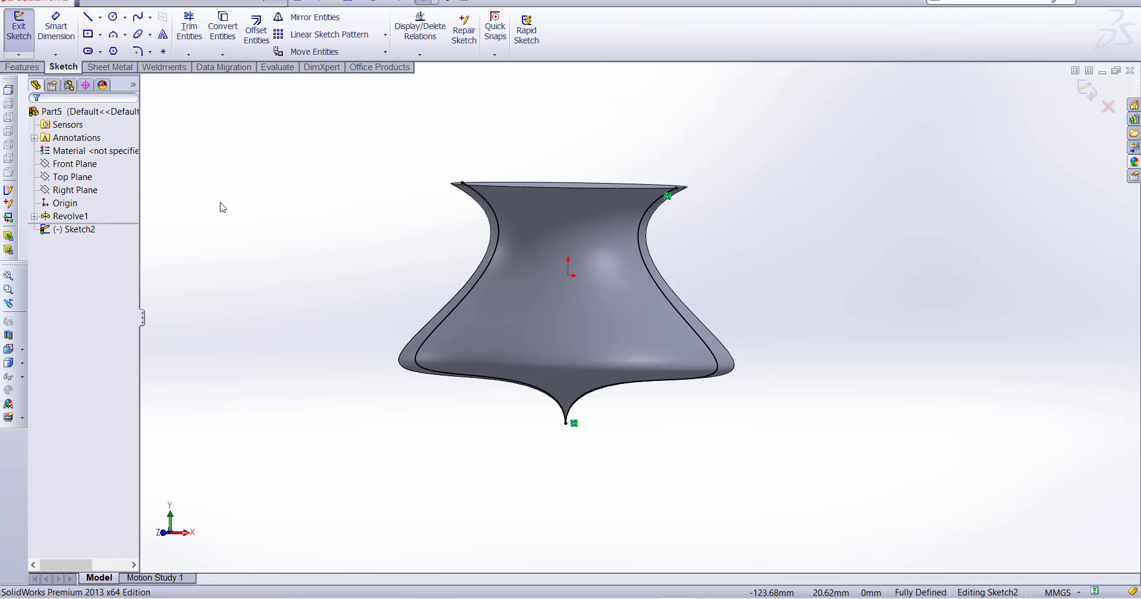
pyautogui.click(91, 234)
pyautogui.click(441, 252)
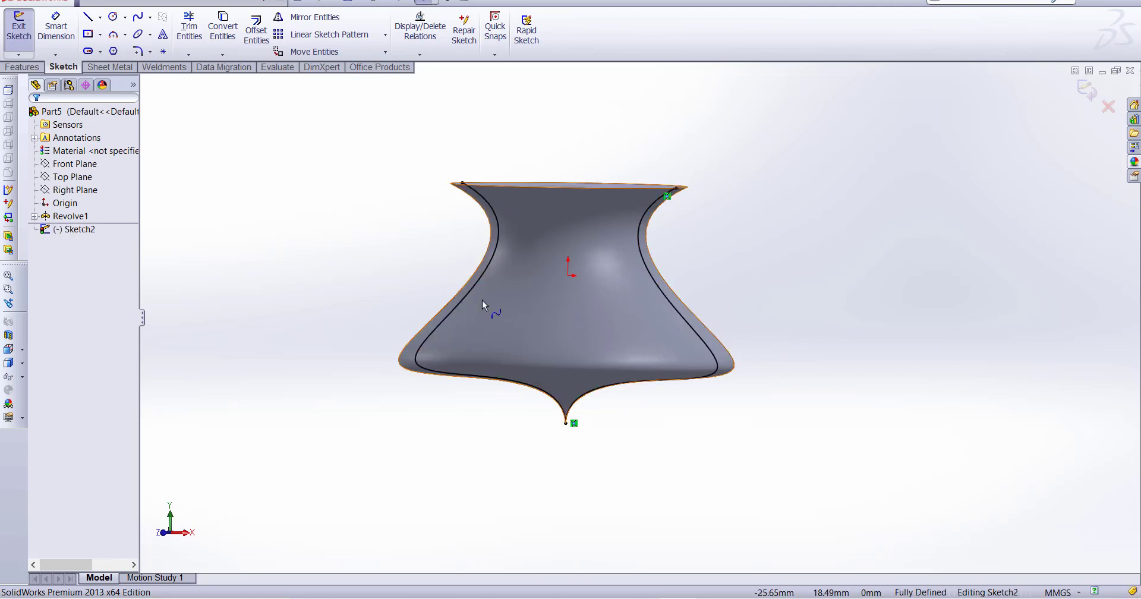
# Step: Turn the view Normal To Sketch2 to face it head-on
pyautogui.click(77, 230)
pyautogui.rightClick(78, 230)
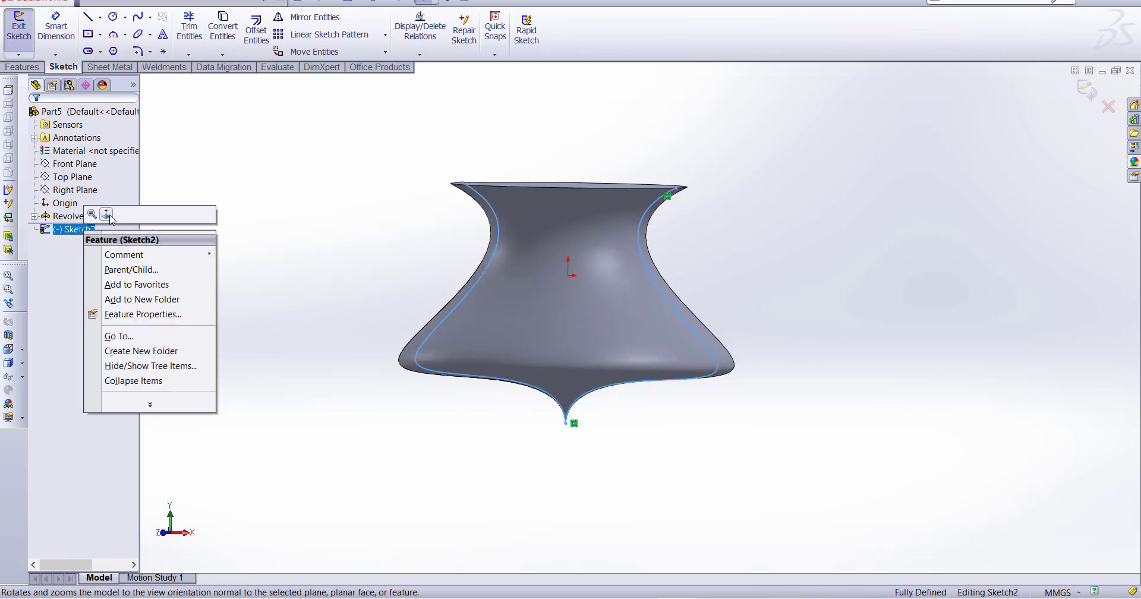
pyautogui.click(94, 214)
pyautogui.click(810, 316)
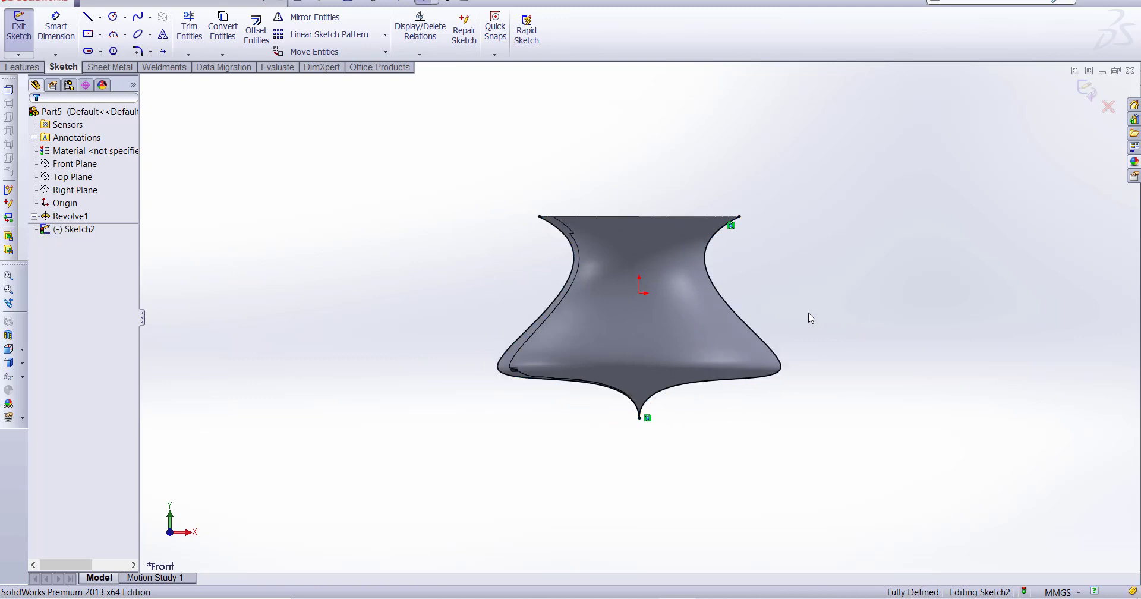
# Step: Draw four connected lines forming a rectangular outline off the vase's lower right, closing on the profile curve
pyautogui.click(91, 22)
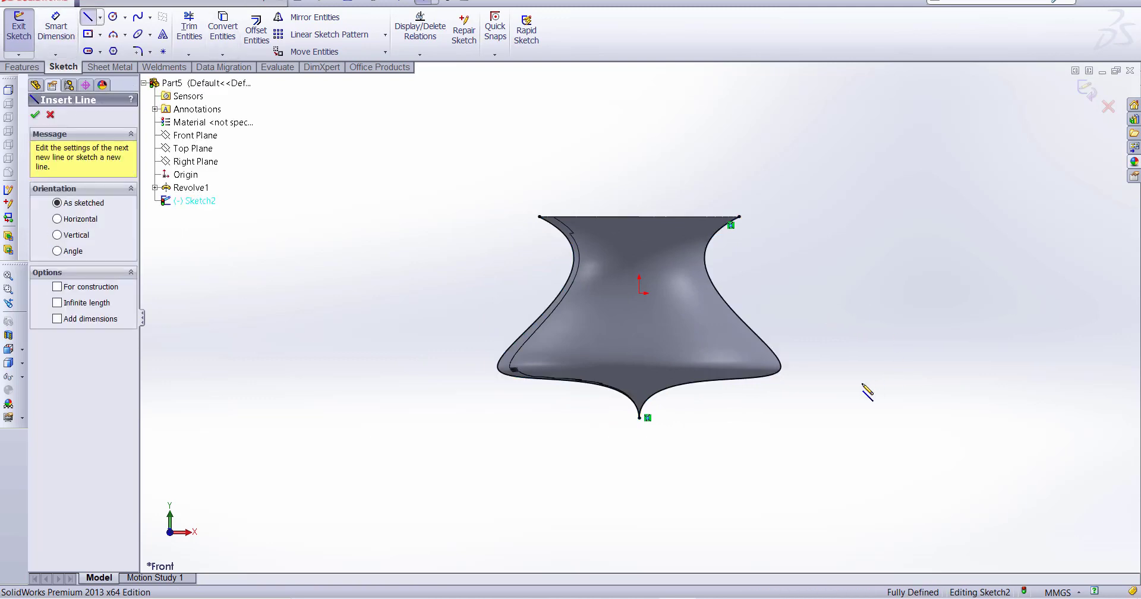
pyautogui.click(756, 335)
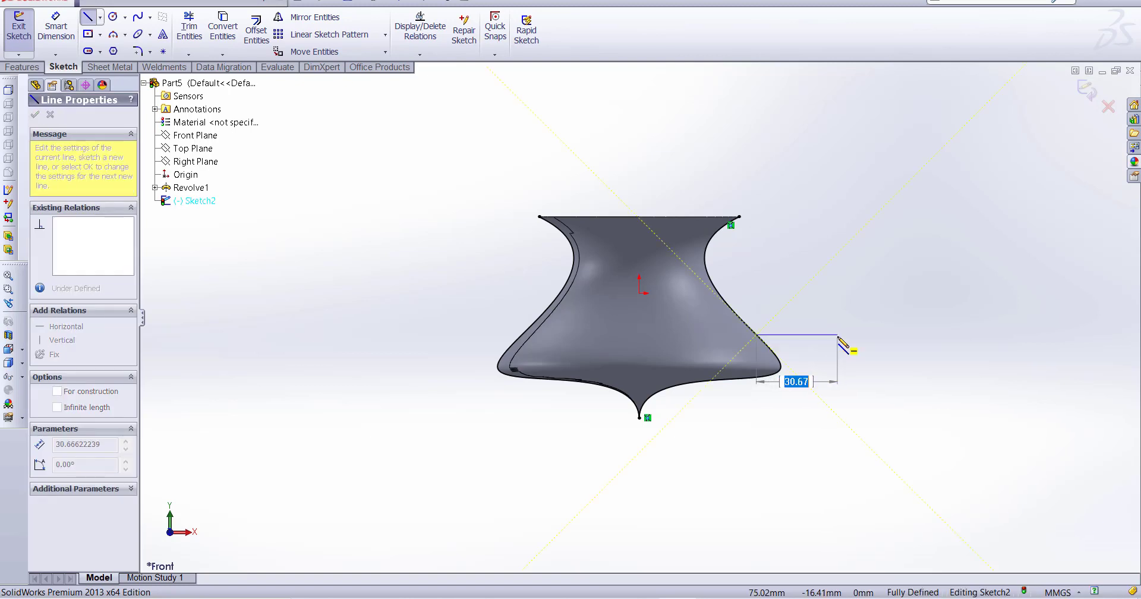
pyautogui.click(837, 335)
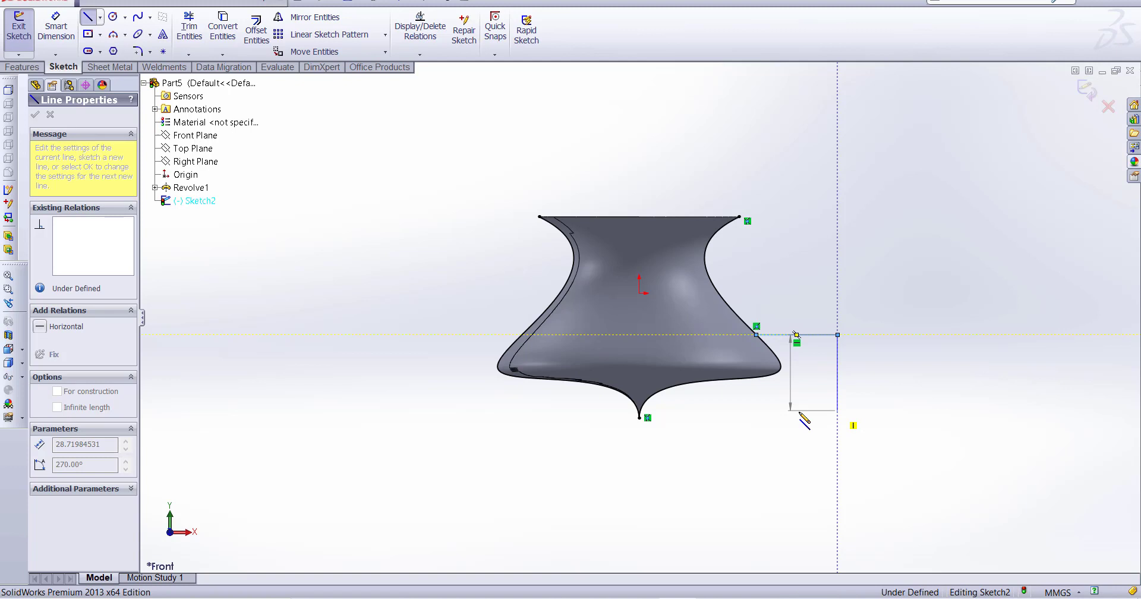
pyautogui.click(837, 410)
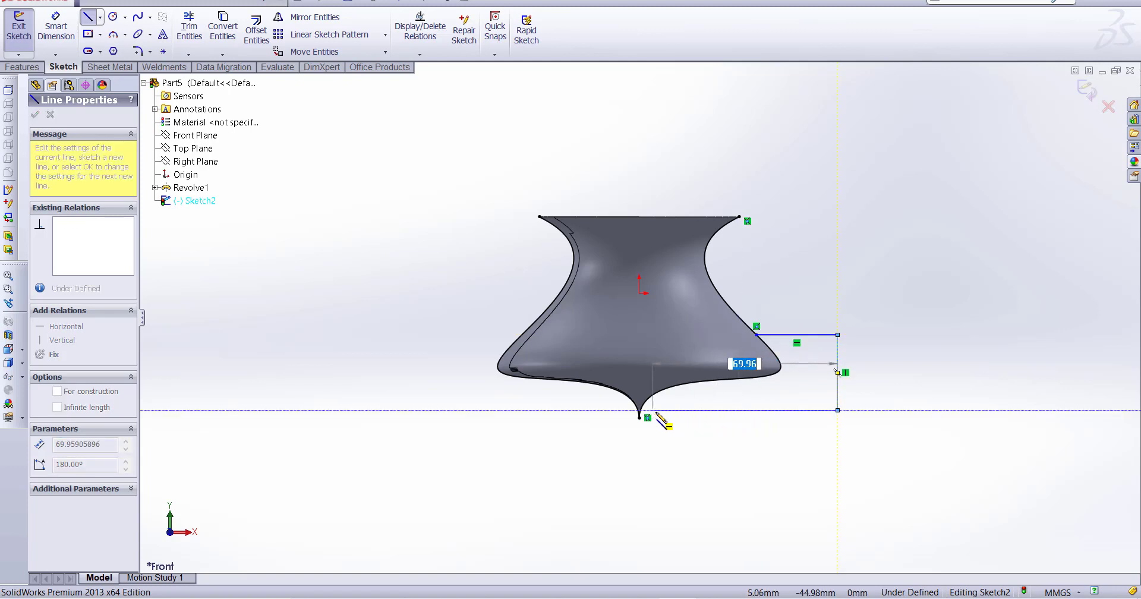
pyautogui.click(682, 410)
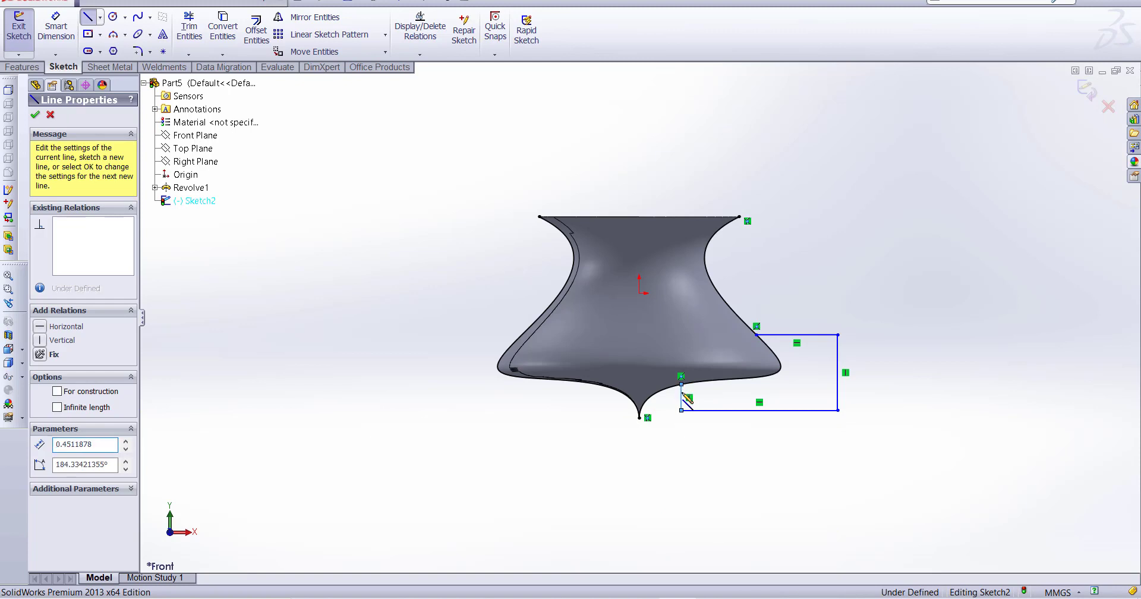
pyautogui.click(682, 383)
pyautogui.press('Escape')
pyautogui.scroll(-1, 803, 420)
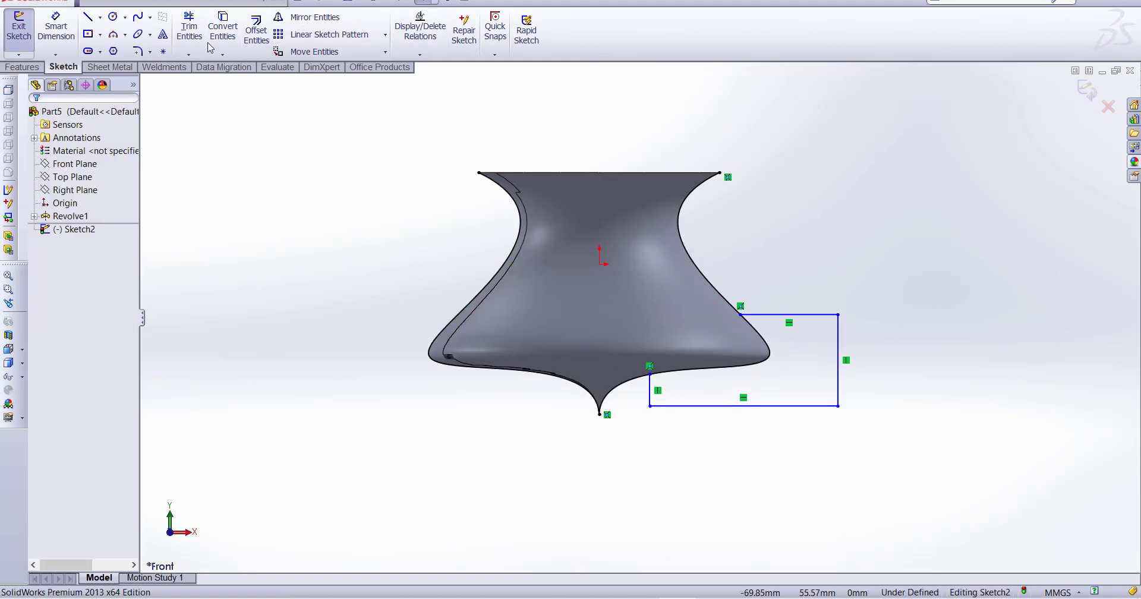
# Step: Power-trim the upper right and bottom stub of the profile curve, leaving only the arc inside the rectangle
pyautogui.click(189, 27)
pyautogui.moveTo(746, 231)
pyautogui.mouseDown()
pyautogui.moveTo(719, 264)
pyautogui.moveTo(676, 291)
pyautogui.mouseUp()
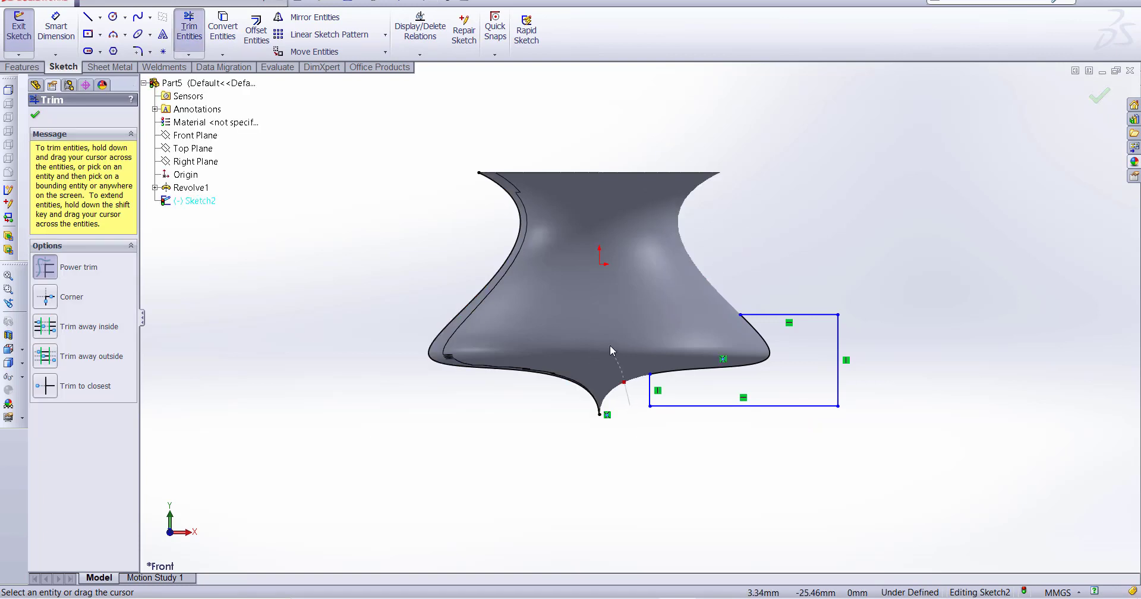
pyautogui.moveTo(568, 309); pyautogui.dragTo(515, 403)
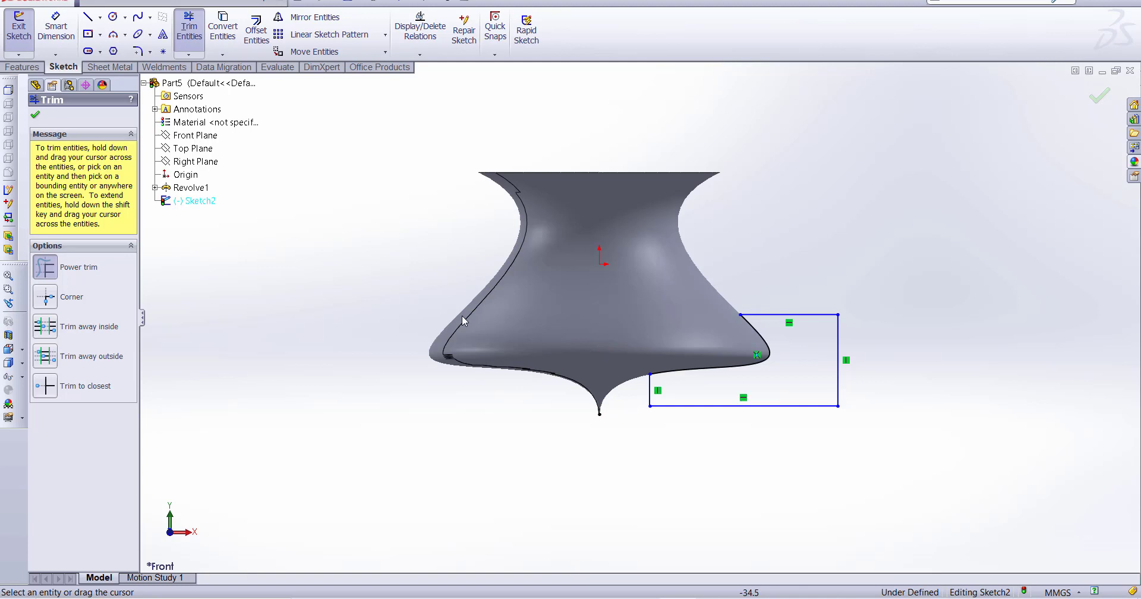
pyautogui.press('Escape')
pyautogui.moveTo(415, 146); pyautogui.dragTo(608, 469)
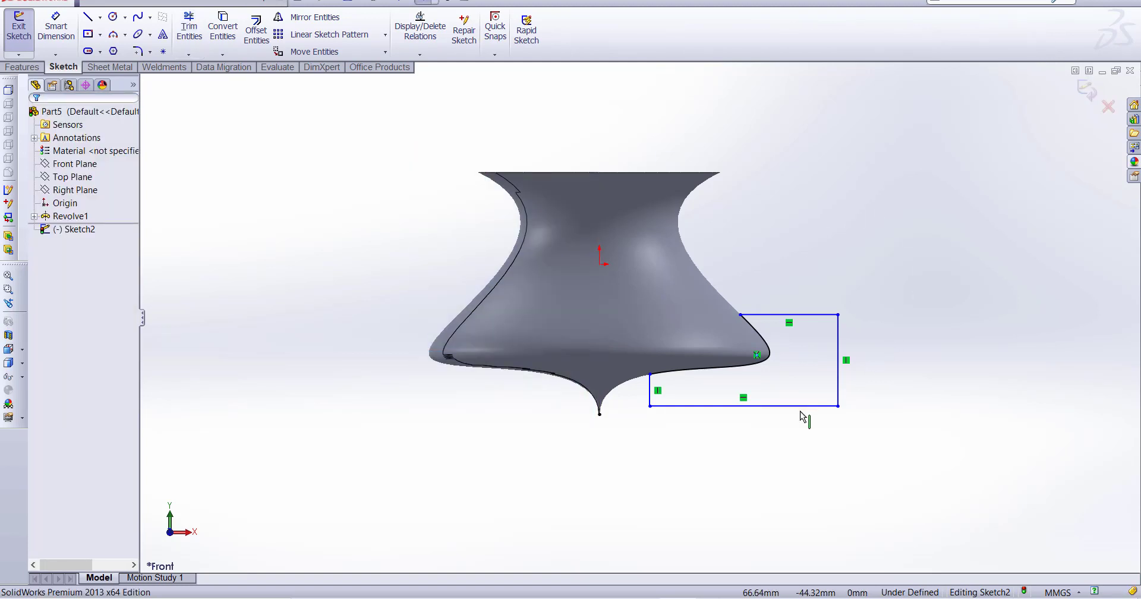
pyautogui.scroll(-2, 803, 416)
pyautogui.scroll(2, 809, 416)
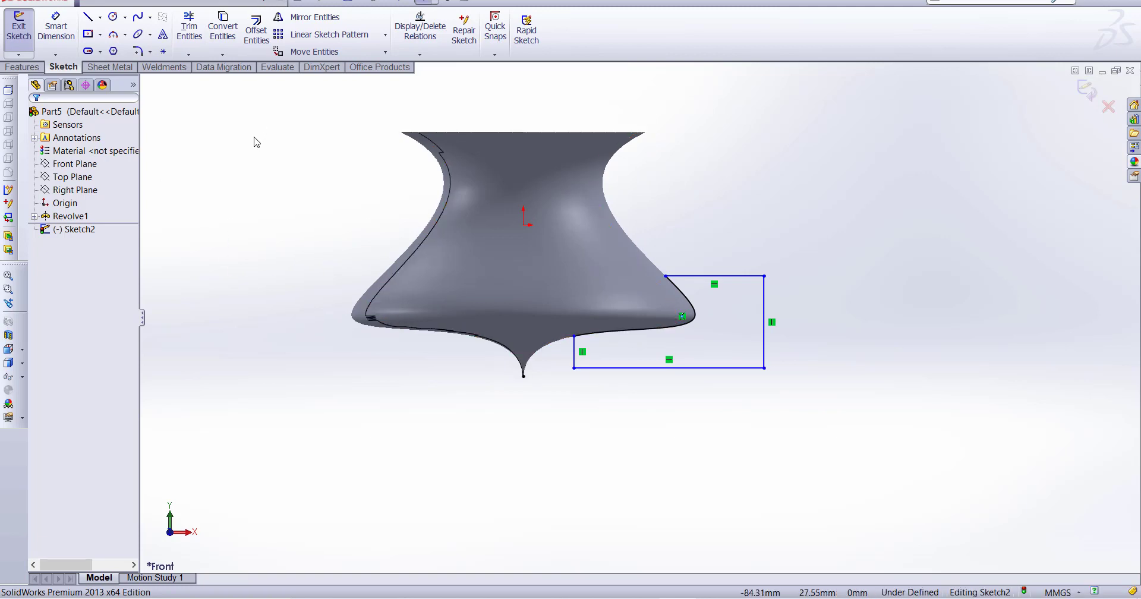
# Step: Revolve the closed outline 360° around Line4 to create Revolve2, then orbit to an oblique view
pyautogui.click(31, 67)
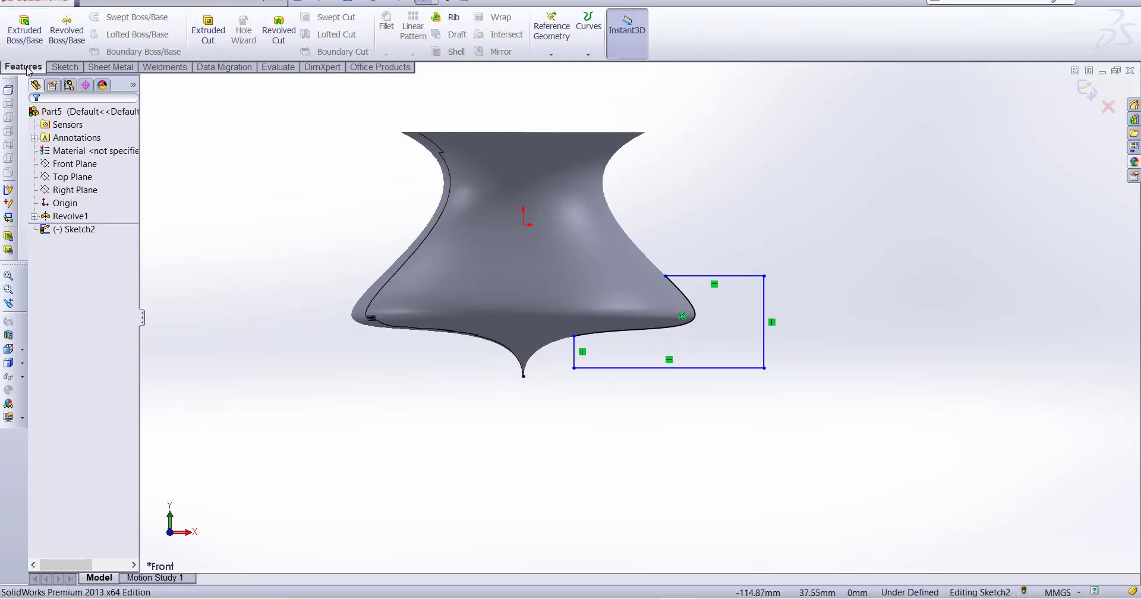
pyautogui.click(67, 35)
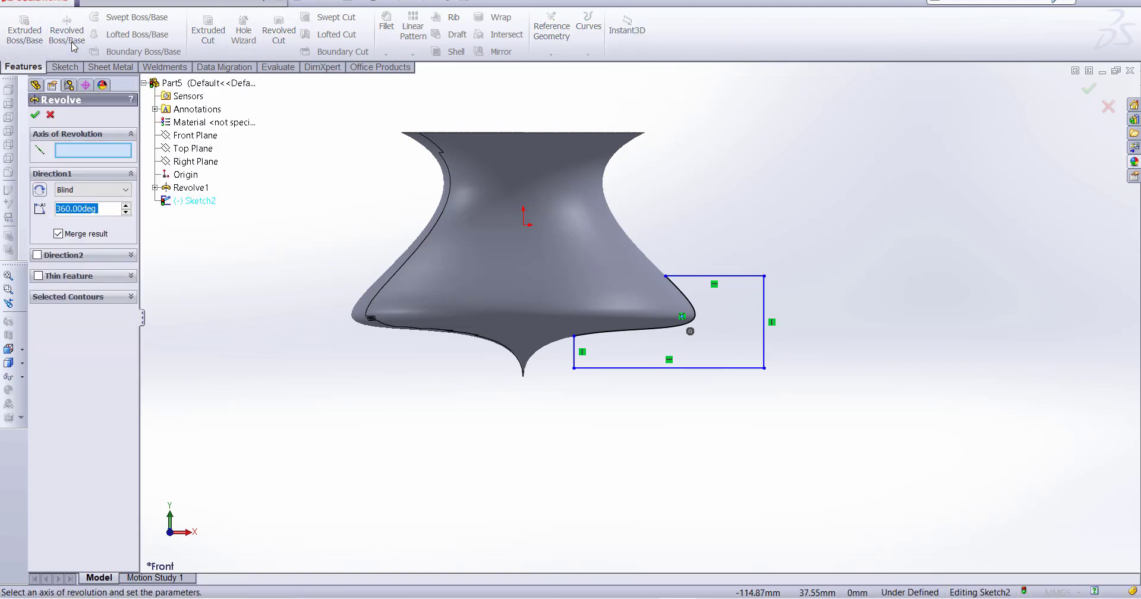
pyautogui.click(574, 359)
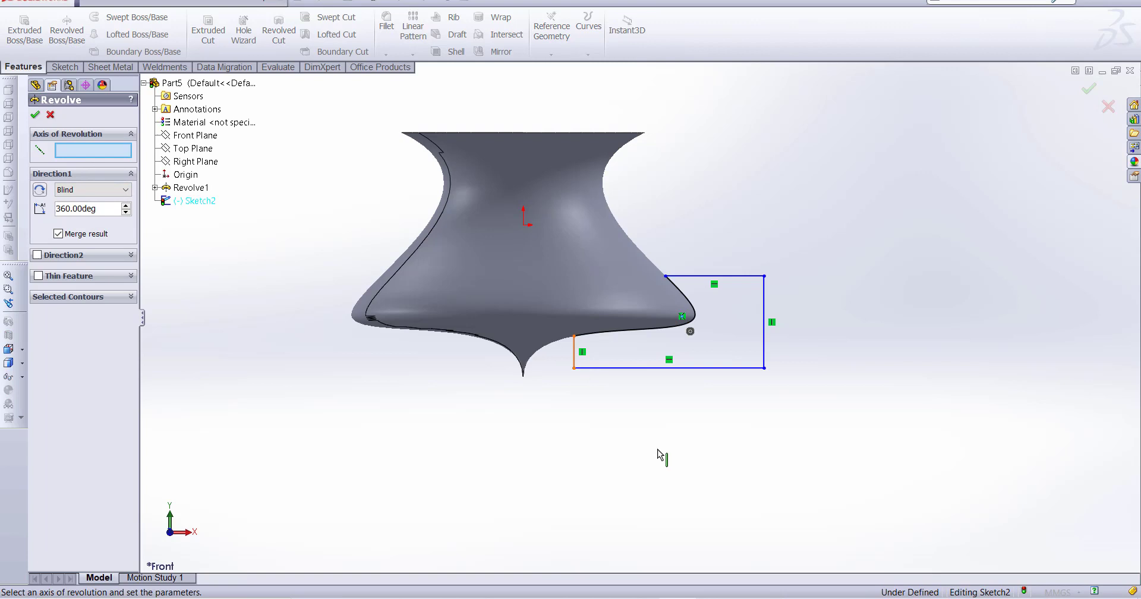
pyautogui.click(36, 117)
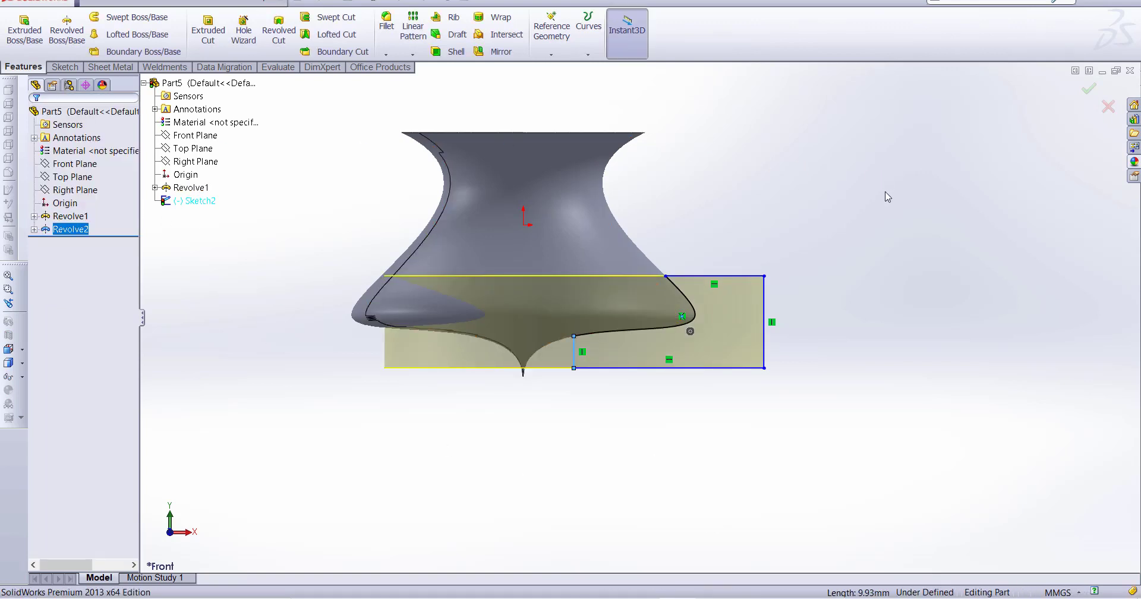
pyautogui.click(885, 217)
pyautogui.moveTo(886, 217)
pyautogui.mouseDown(button='middle')
pyautogui.moveTo(828, 303)
pyautogui.moveTo(818, 372)
pyautogui.moveTo(848, 324)
pyautogui.moveTo(901, 353)
pyautogui.moveTo(831, 360)
pyautogui.moveTo(846, 345)
pyautogui.mouseUp(button='middle')
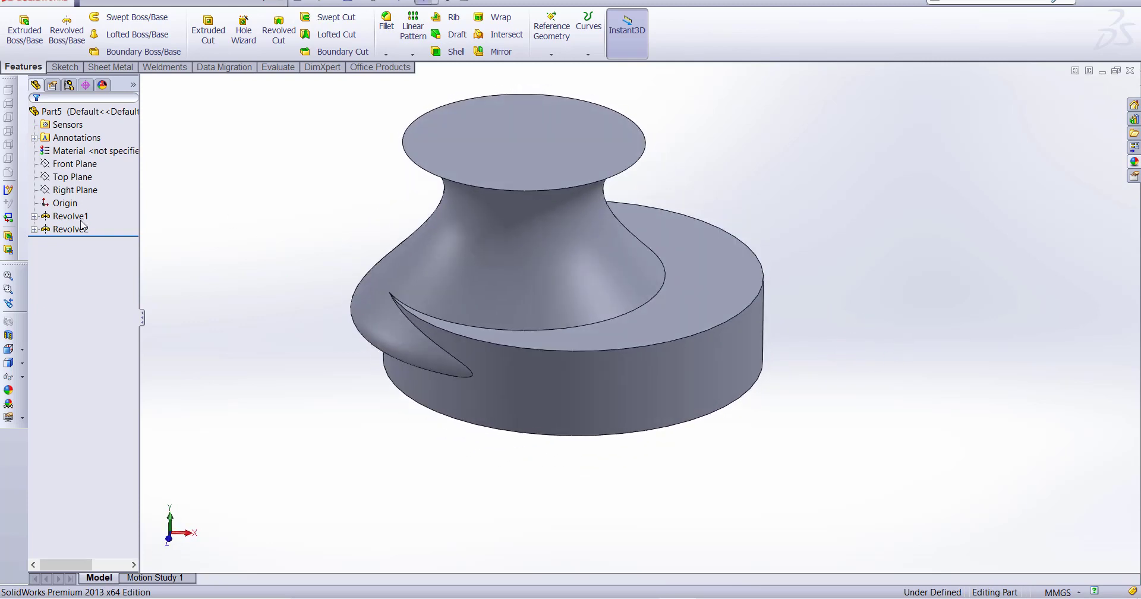
pyautogui.moveTo(868, 273)
pyautogui.mouseDown(button='middle')
pyautogui.moveTo(840, 221)
pyautogui.moveTo(863, 282)
pyautogui.mouseUp(button='middle')
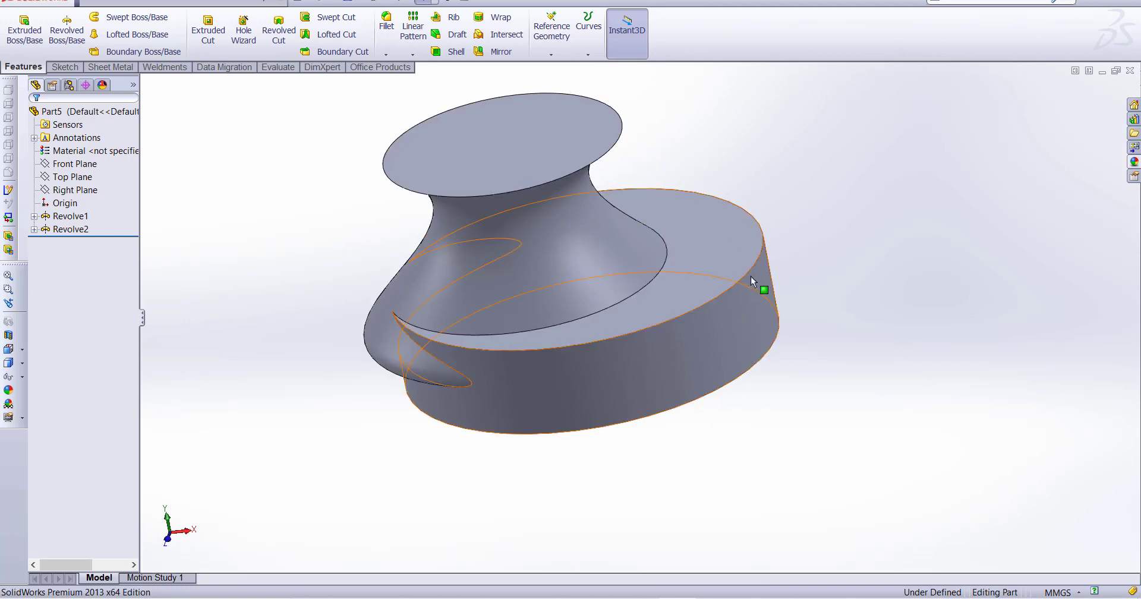
pyautogui.scroll(3, 752, 298)
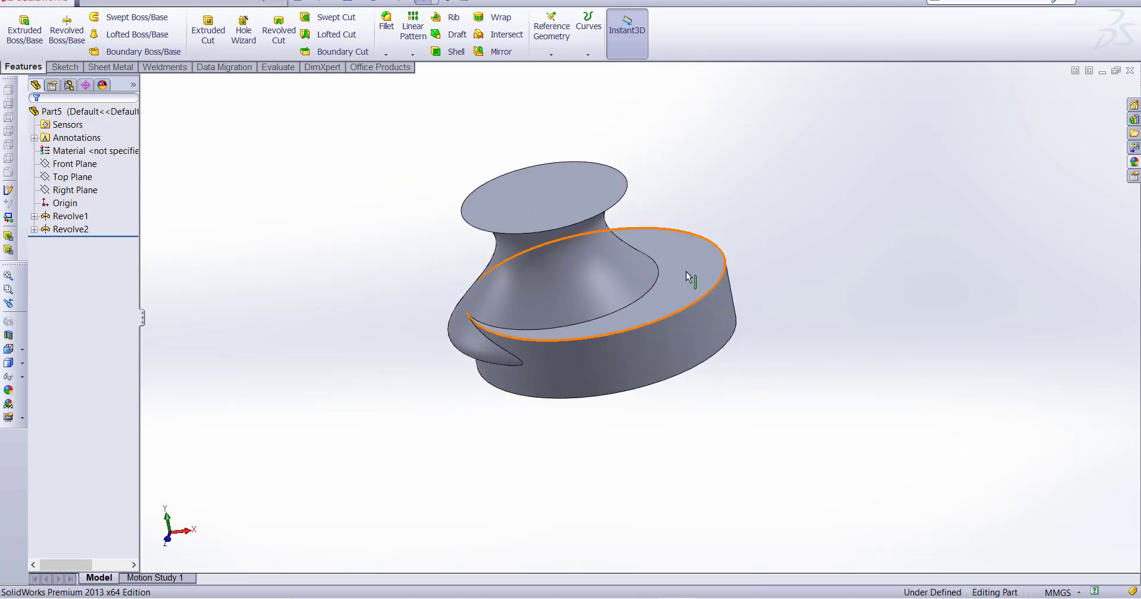
# Step: Edit Revolve2 and turn off Merge result so it becomes a separate body
pyautogui.click(71, 230)
pyautogui.rightClick(73, 232)
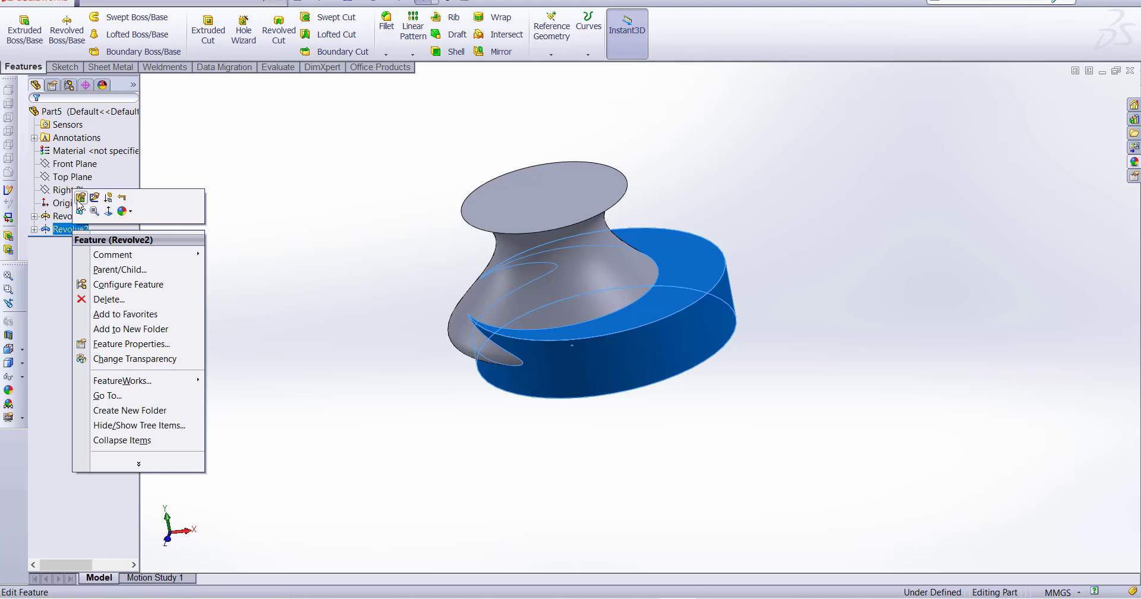
pyautogui.click(87, 196)
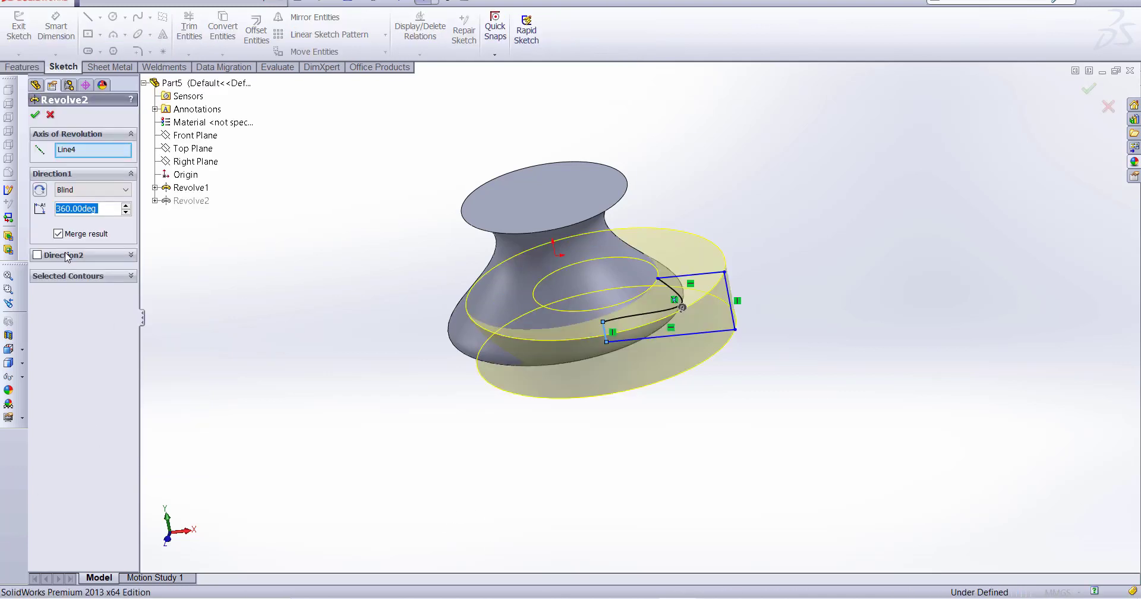
pyautogui.click(35, 117)
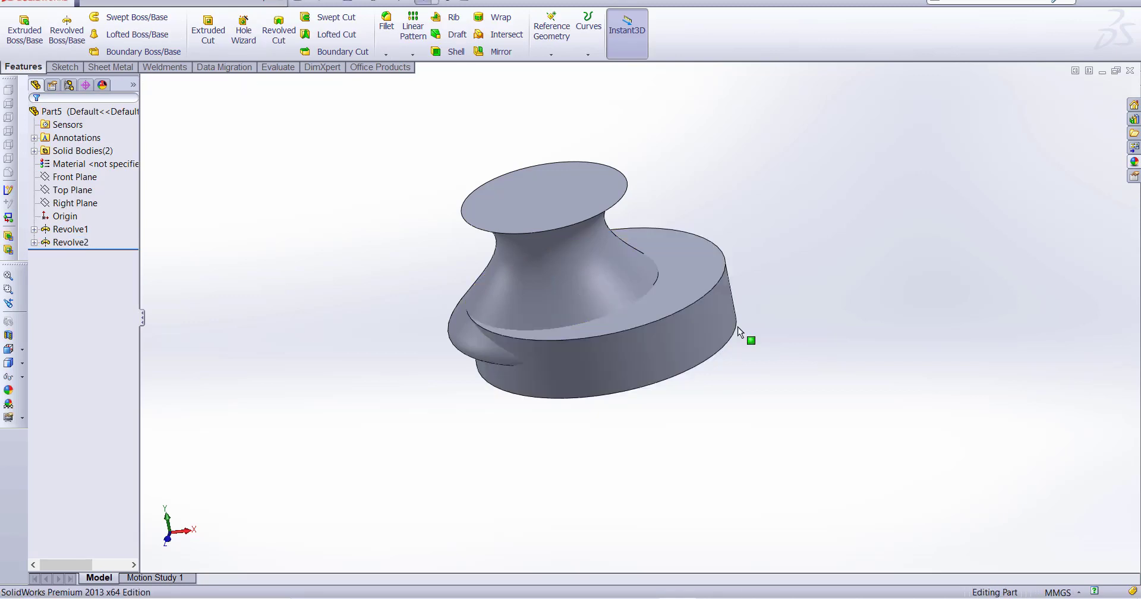
# Step: Drag the Revolve2 ring downward clear of the vase, deleting external relations, then orbit to view both bodies
pyautogui.click(684, 300)
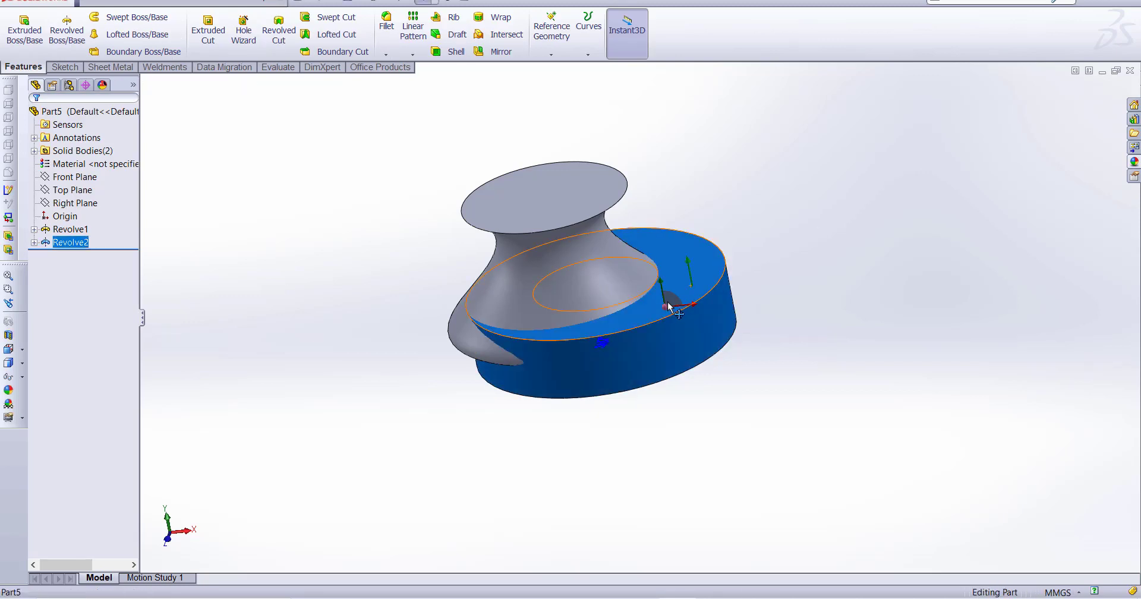
pyautogui.moveTo(670, 307); pyautogui.dragTo(693, 369)
pyautogui.moveTo(705, 404); pyautogui.dragTo(671, 327)
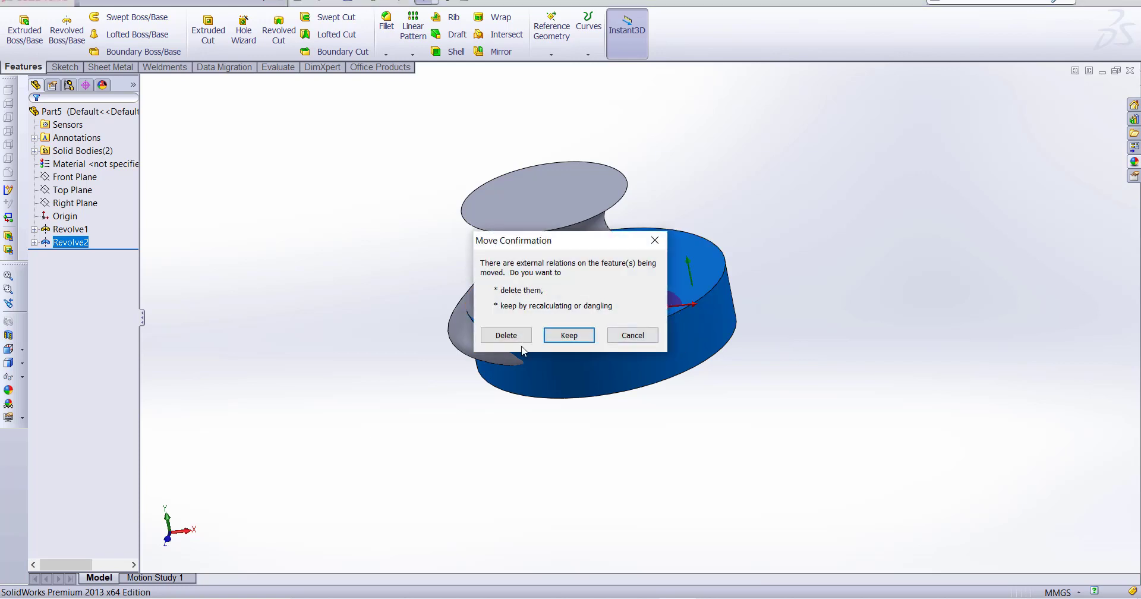
pyautogui.click(507, 335)
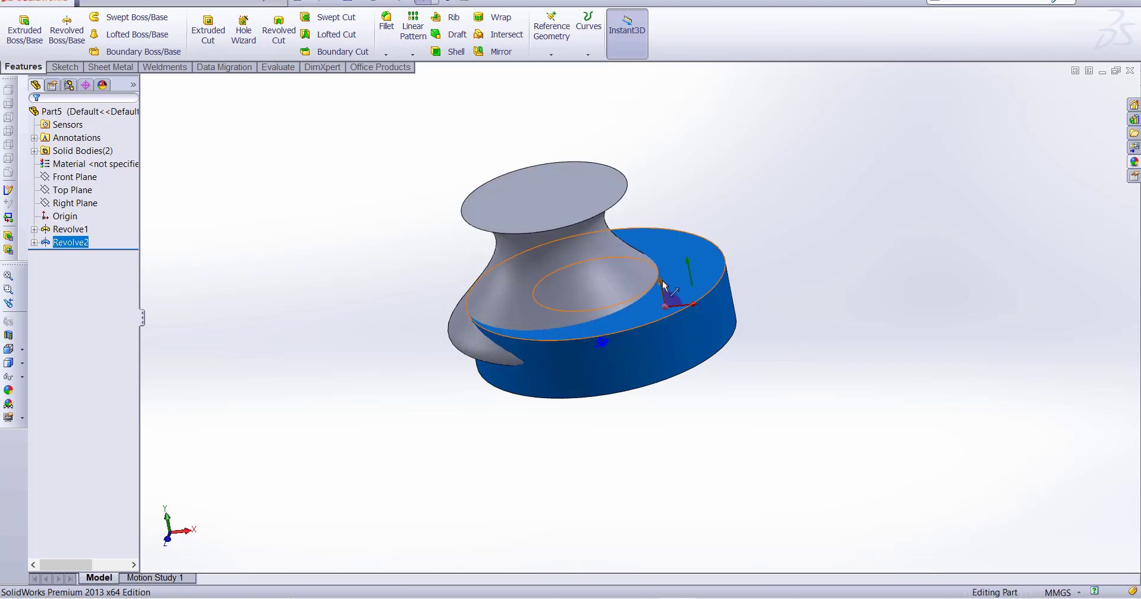
pyautogui.moveTo(664, 286); pyautogui.dragTo(704, 469)
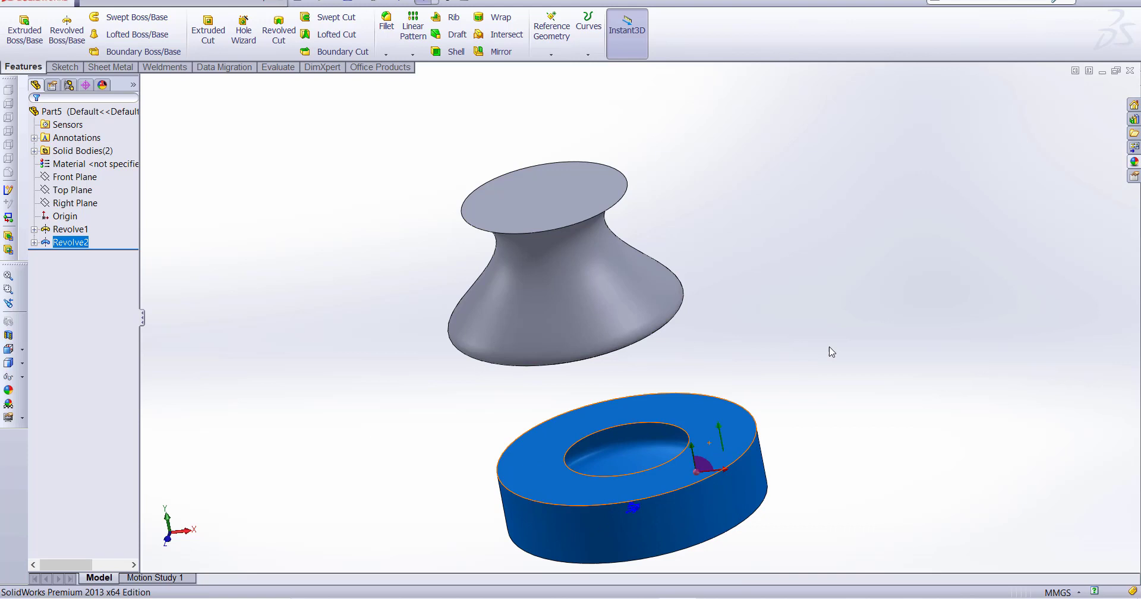
pyautogui.click(889, 295)
pyautogui.moveTo(733, 398); pyautogui.dragTo(807, 287, button='middle')
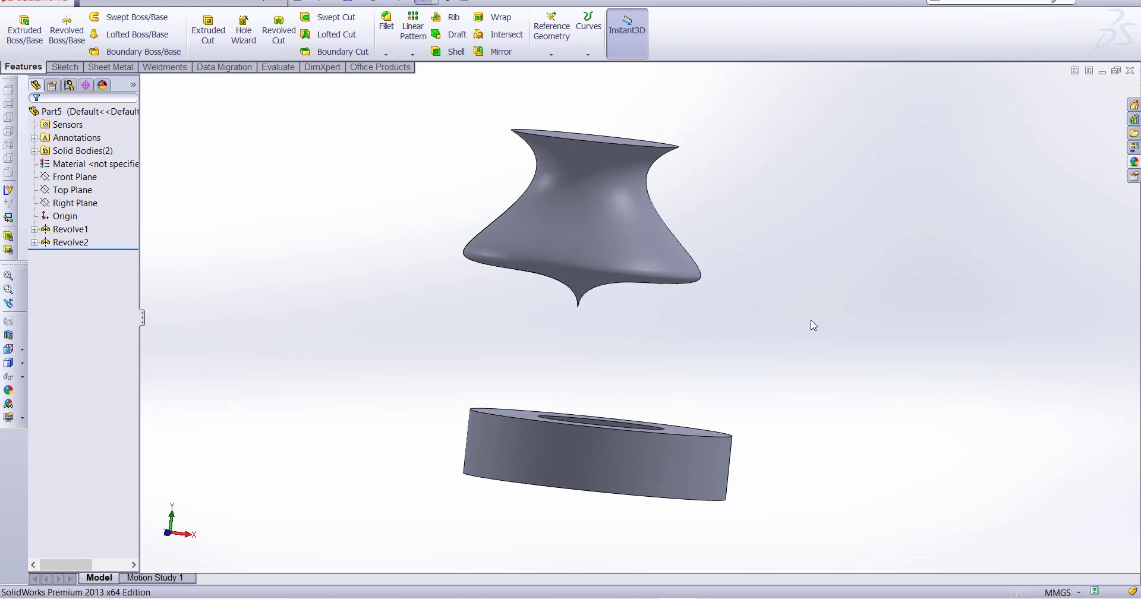